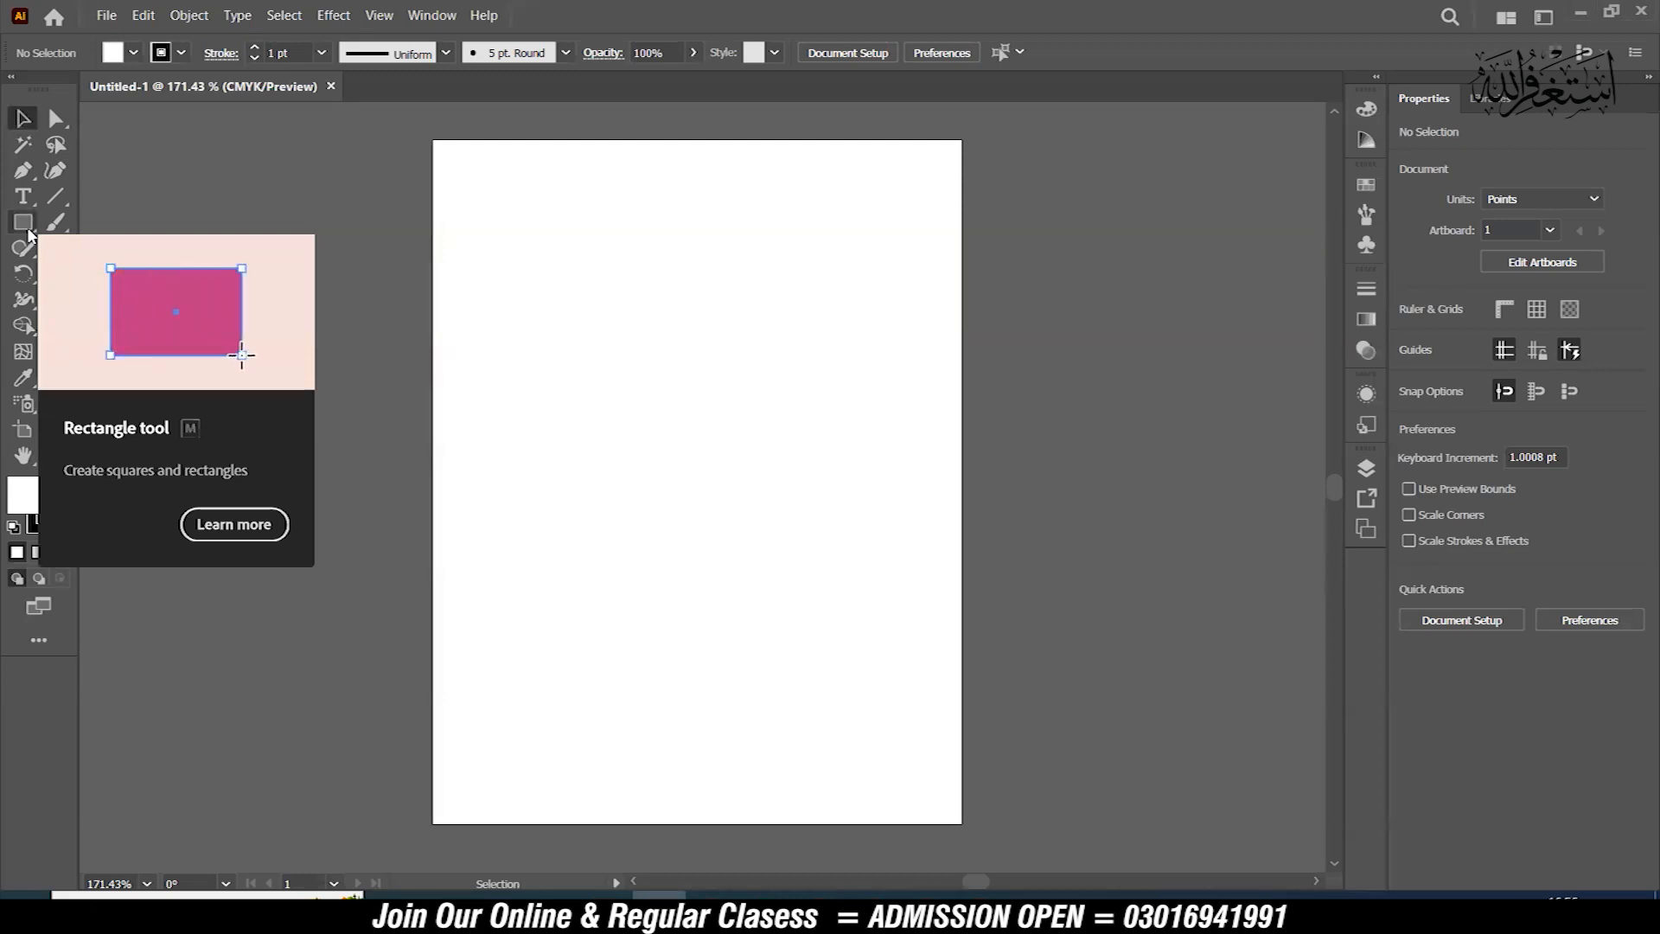
Draw a rectangle about 429 by 316 pt in the upper half of the artboard and fill it with red.
drag(19, 226, 116, 217)
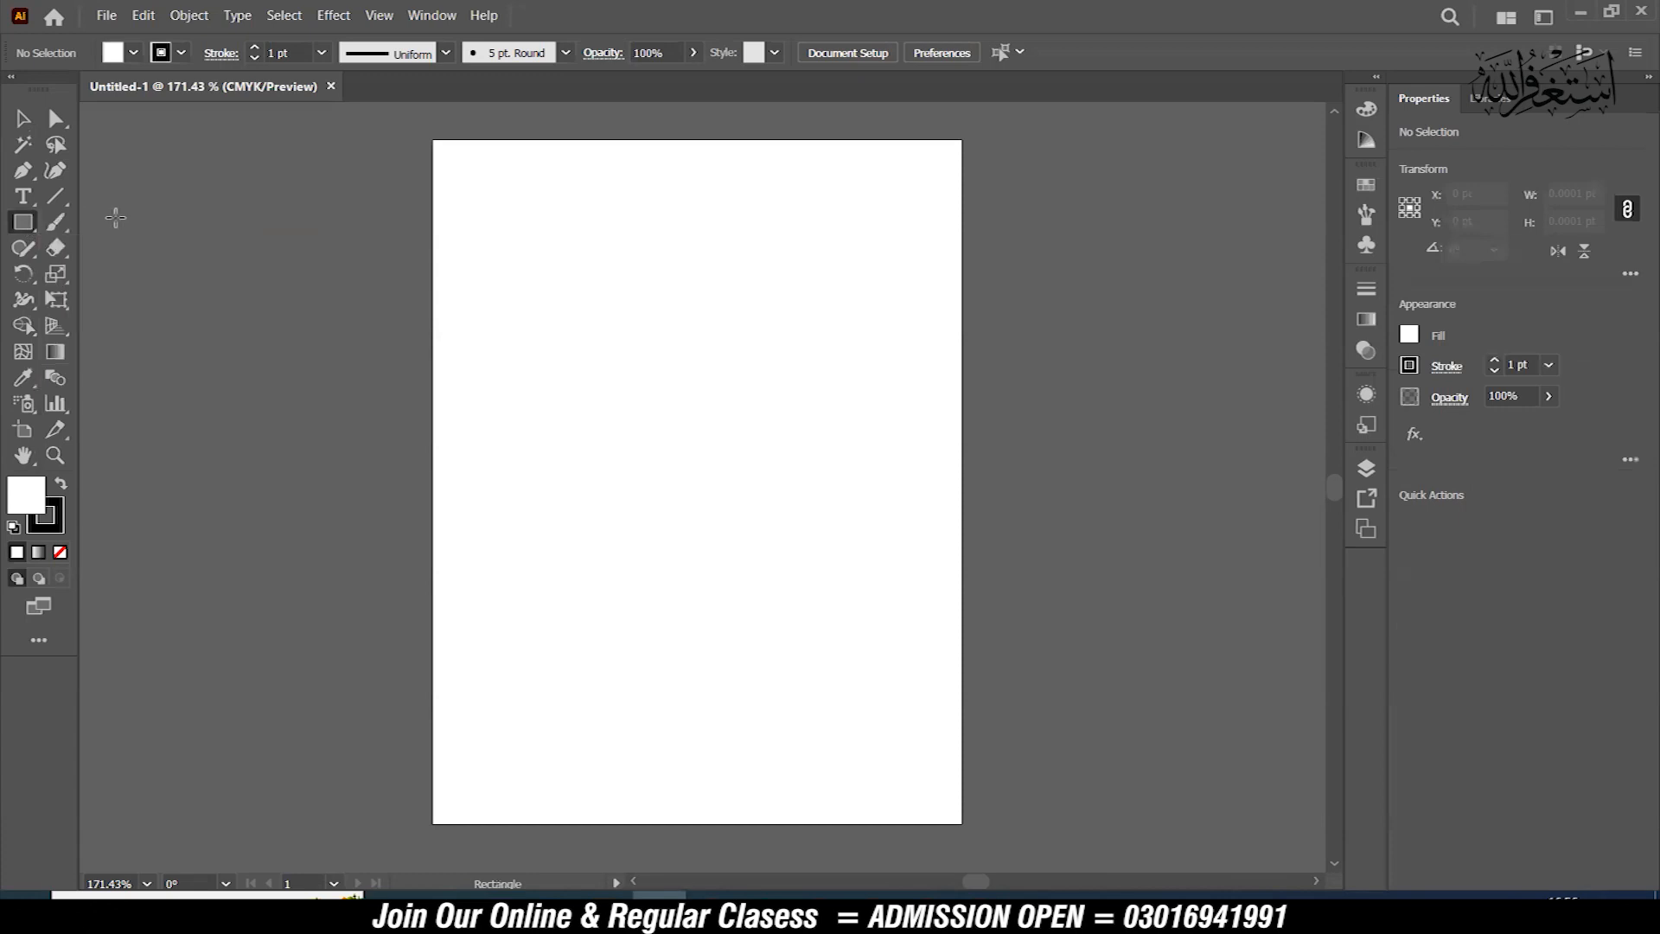
drag(515, 224, 887, 498)
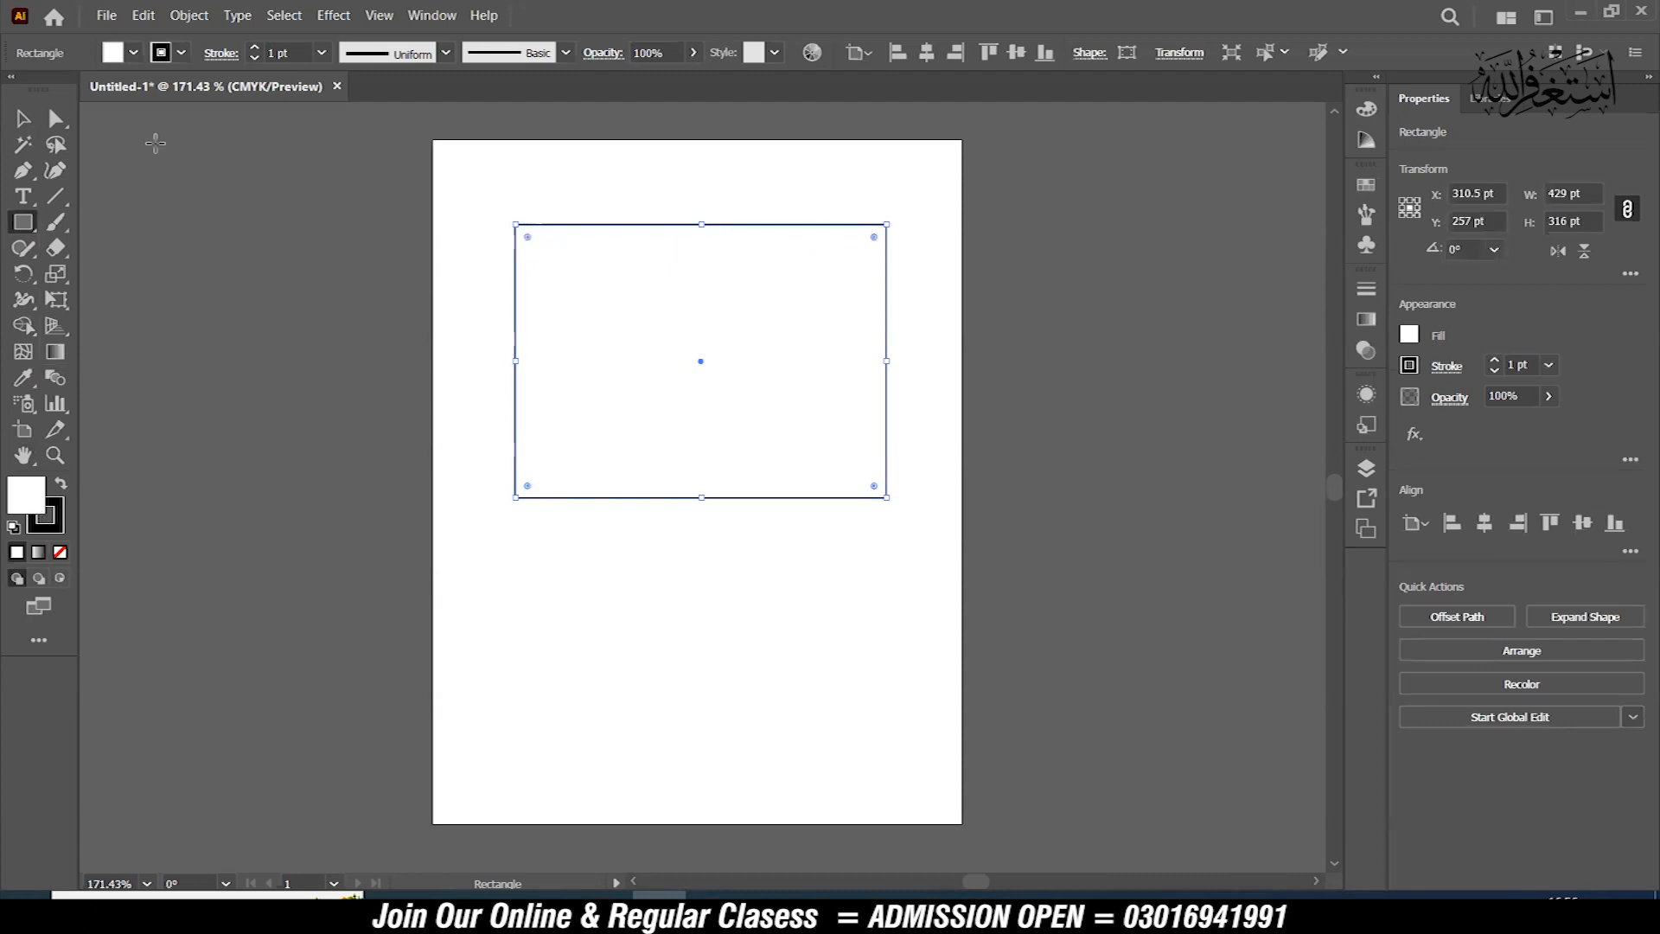
click(134, 52)
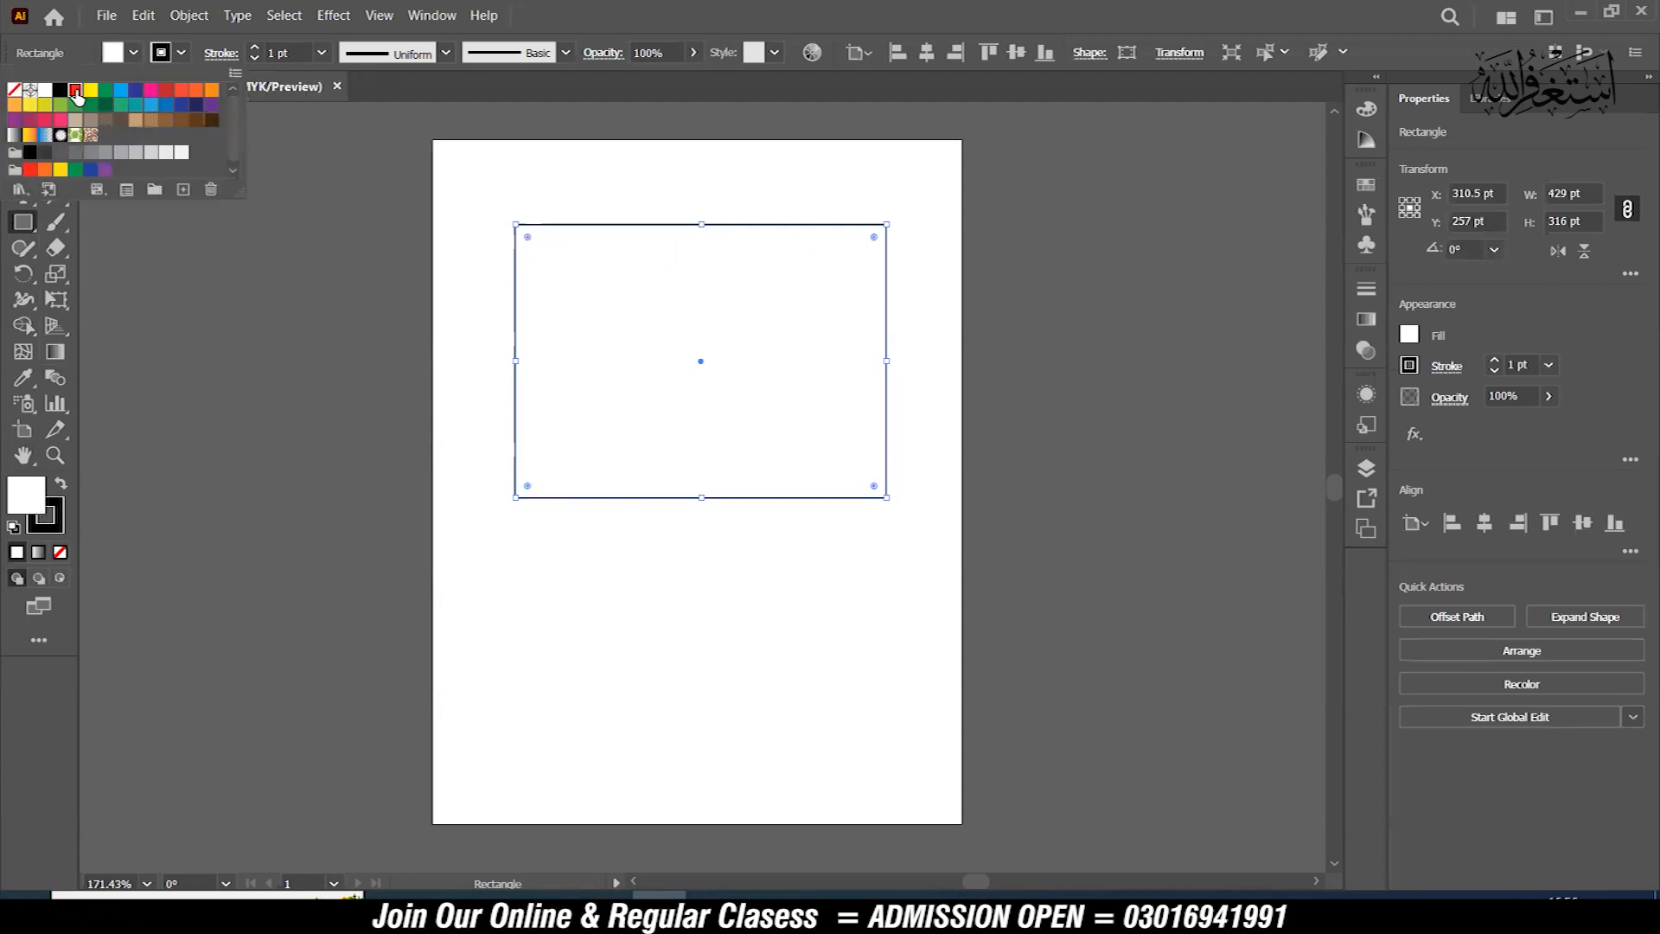
click(76, 90)
Change the rectangle's fill to a medium green with the Color Picker.
click(31, 498)
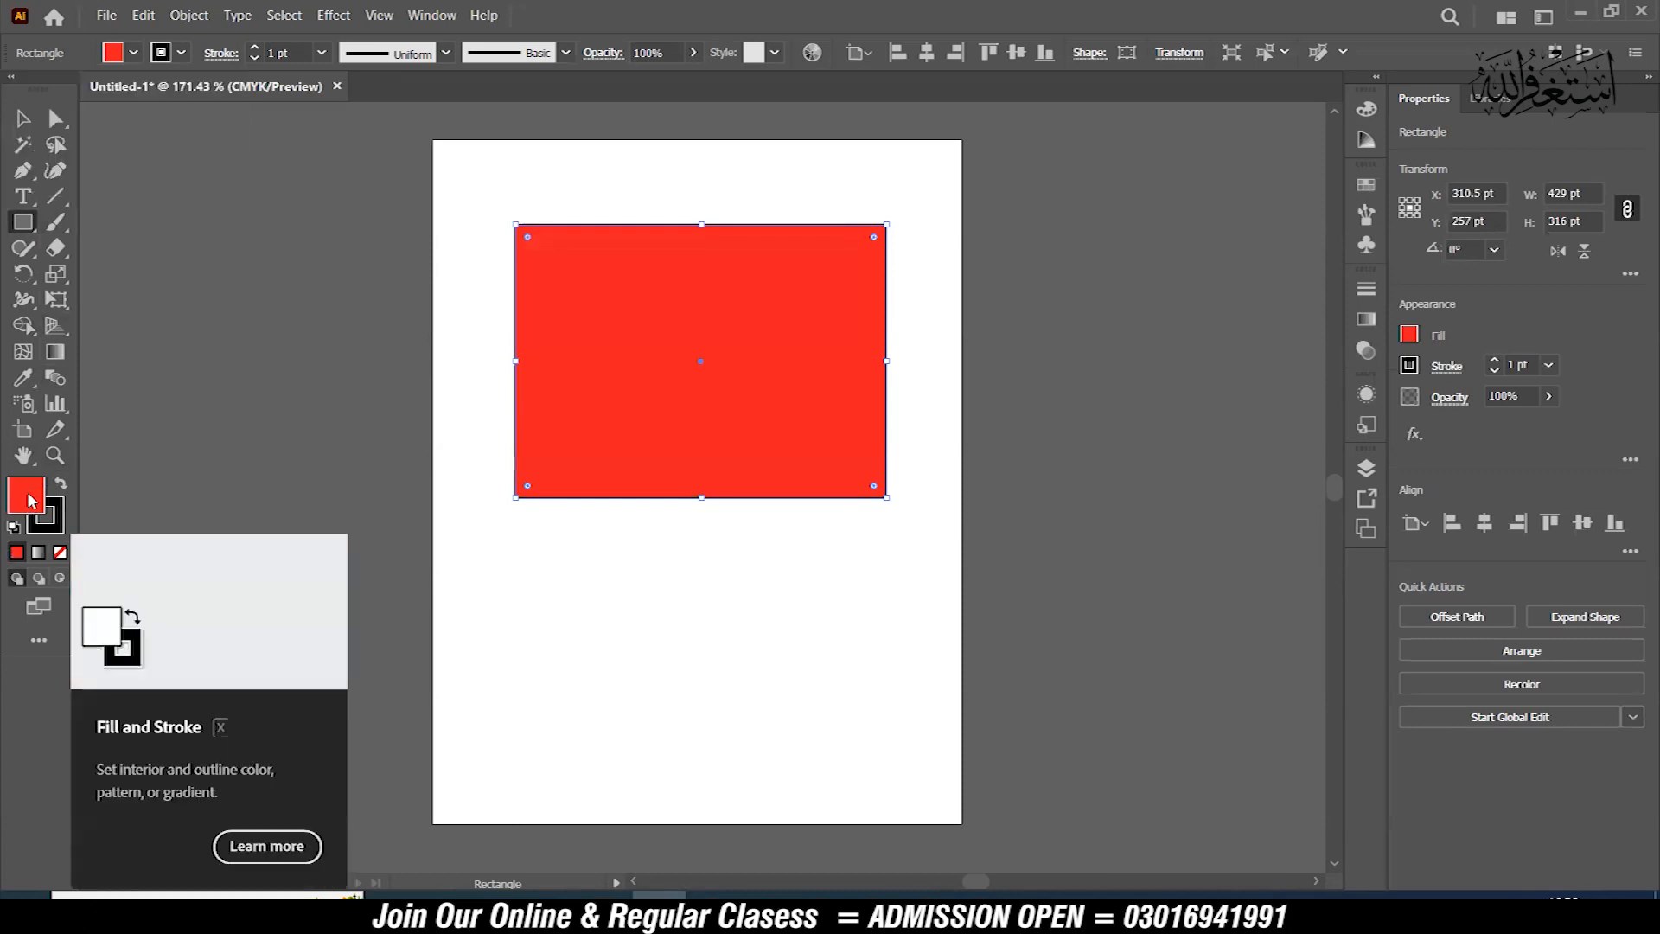
double_click(31, 499)
drag(1314, 338, 1314, 286)
mouse_move(1241, 341)
mouse_down()
mouse_move(1202, 405)
mouse_move(1237, 326)
mouse_move(1234, 289)
mouse_move(1237, 320)
mouse_move(1206, 303)
mouse_up()
drag(1318, 338, 1314, 443)
click(1515, 269)
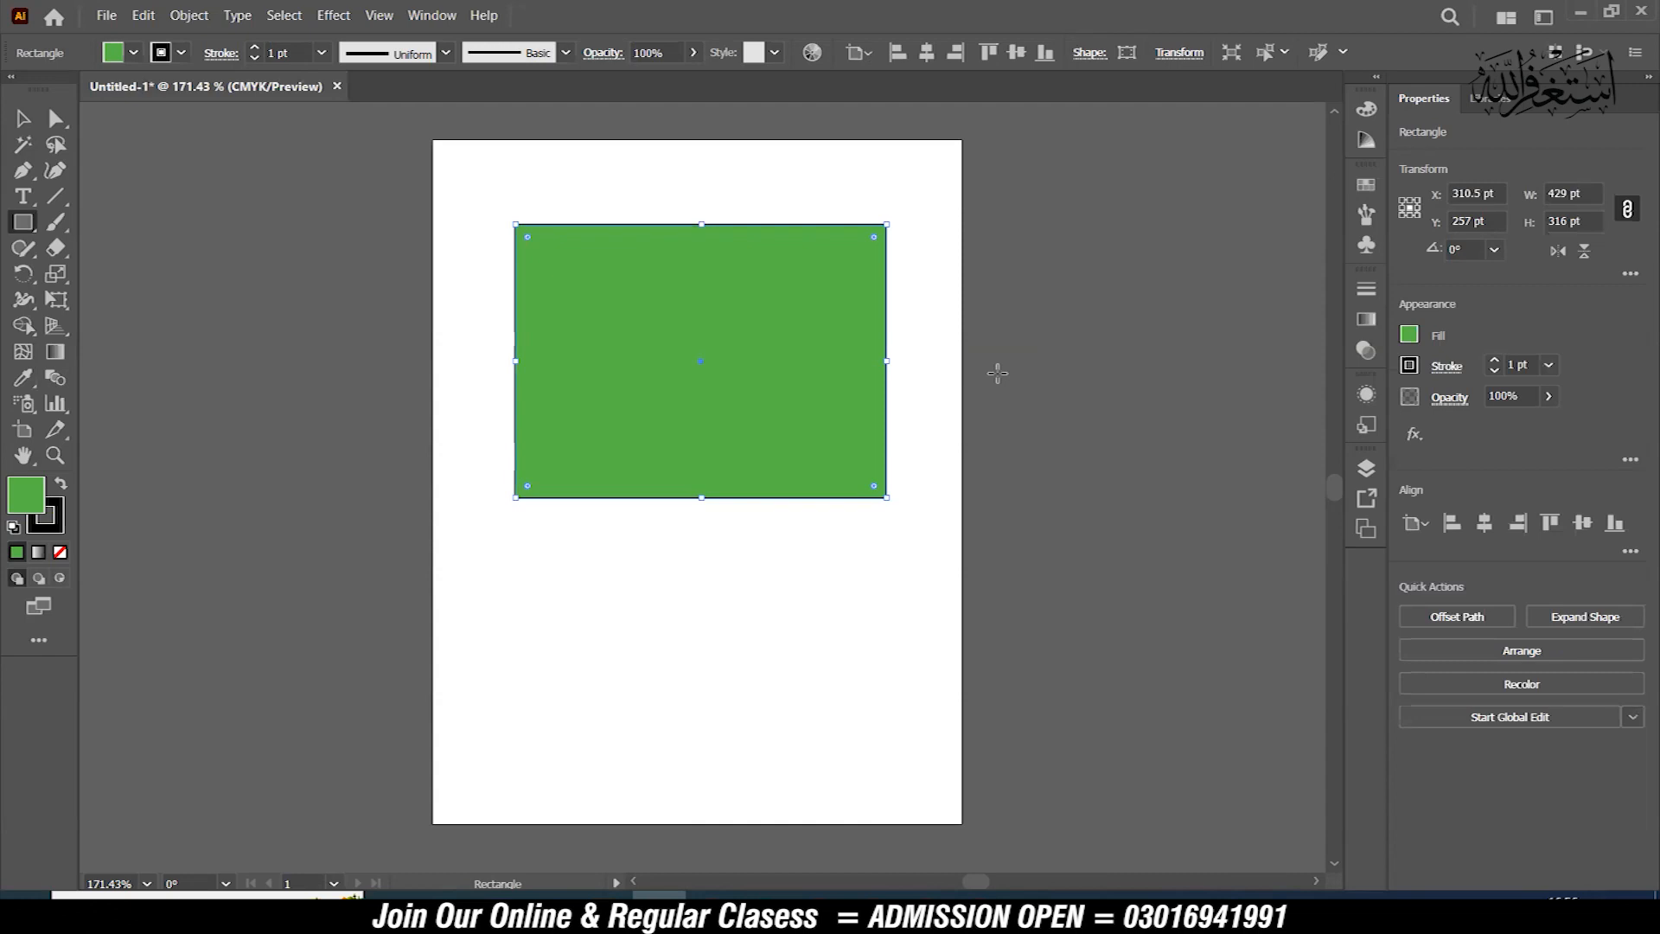
Shift the rectangle slightly down and resize it to about 458 by 379 pt by its handles.
click(20, 121)
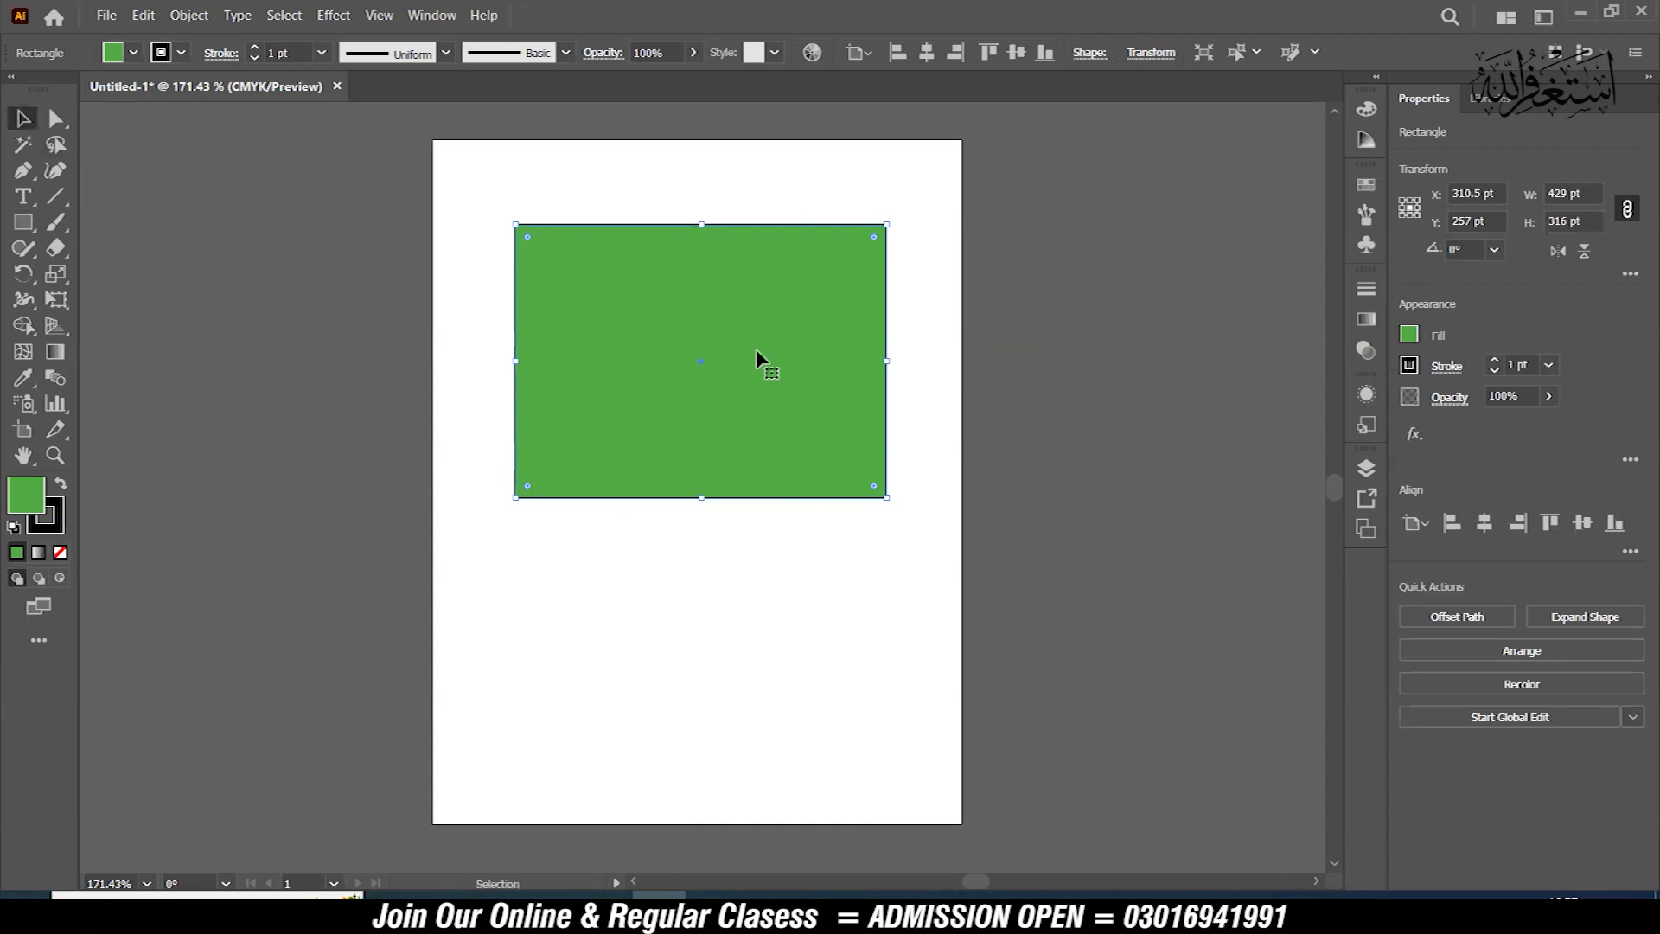
mouse_move(778, 334)
mouse_down()
mouse_move(856, 255)
mouse_move(1083, 525)
mouse_move(381, 423)
mouse_move(822, 228)
mouse_move(682, 386)
mouse_move(775, 348)
mouse_up()
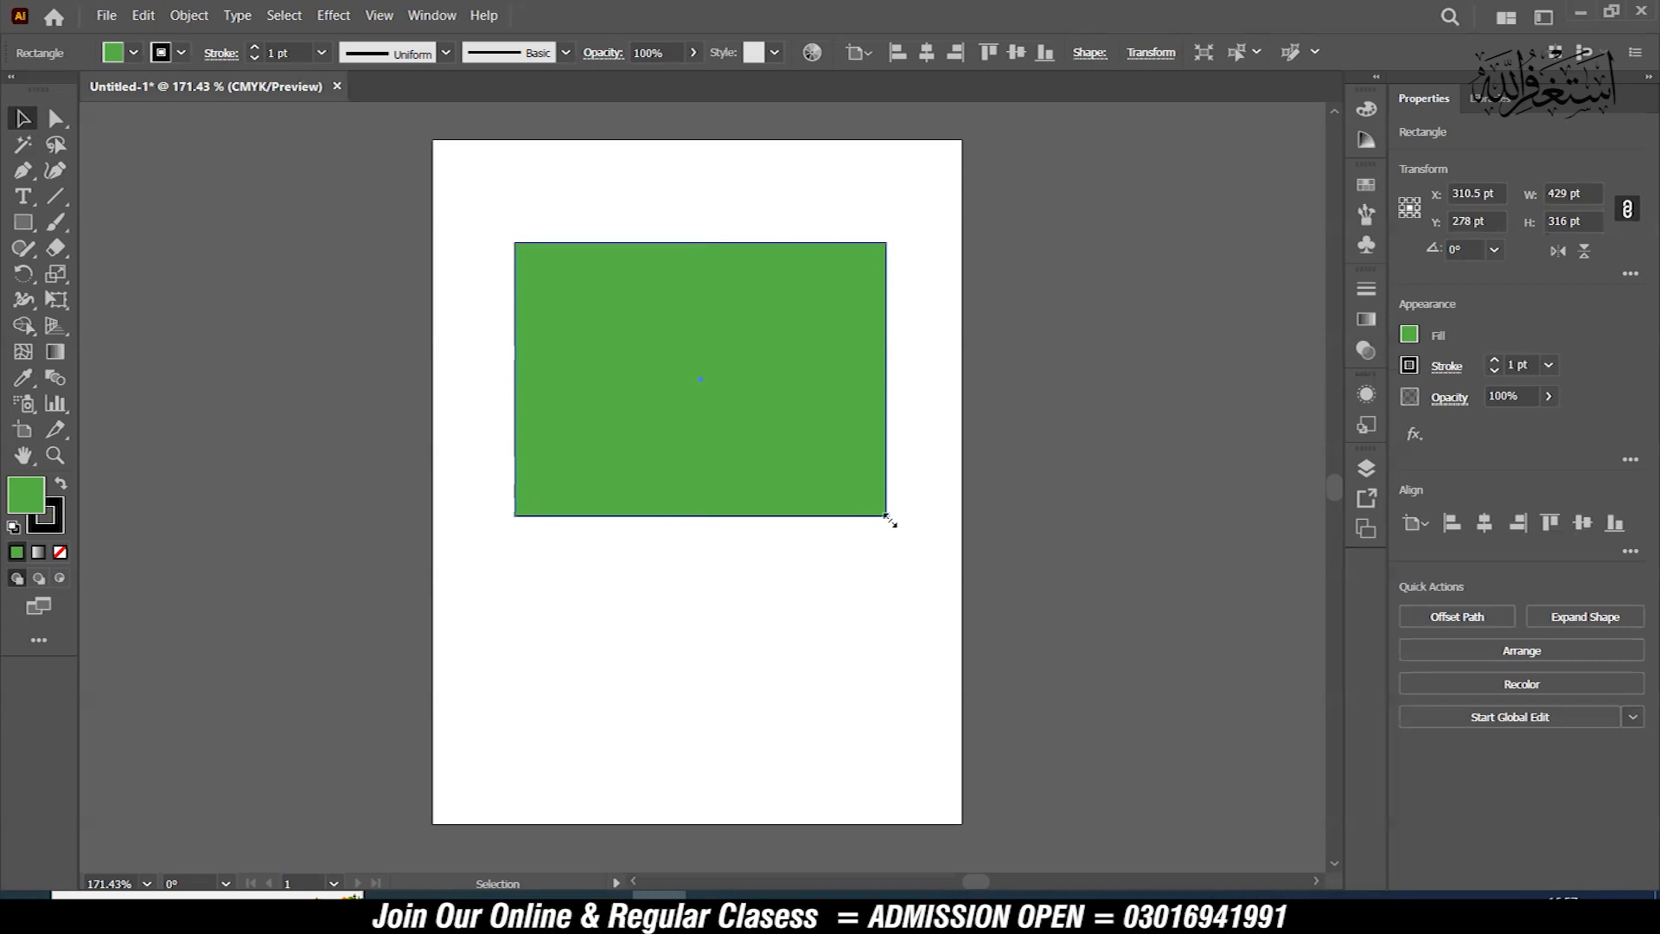
drag(889, 519, 880, 570)
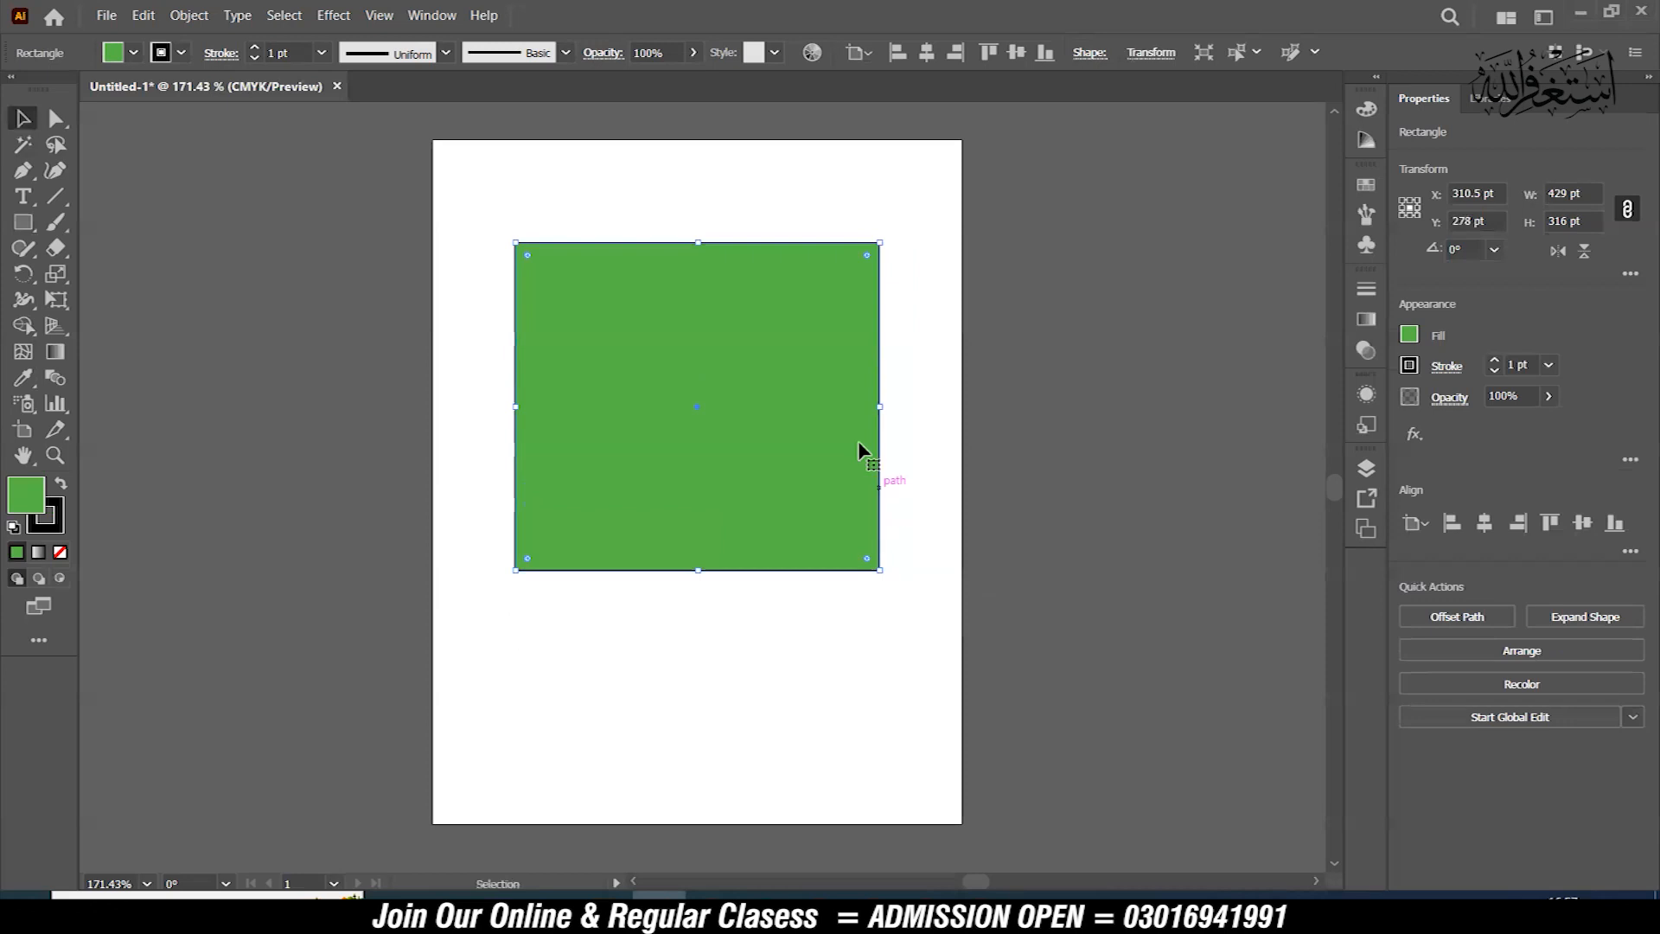
mouse_move(879, 406)
mouse_down()
mouse_move(1115, 385)
mouse_move(891, 401)
mouse_up()
mouse_move(704, 244)
mouse_down()
mouse_move(717, 459)
mouse_move(717, 242)
mouse_up()
mouse_move(513, 243)
mouse_down()
mouse_move(183, 364)
mouse_move(586, 207)
mouse_move(495, 243)
mouse_up()
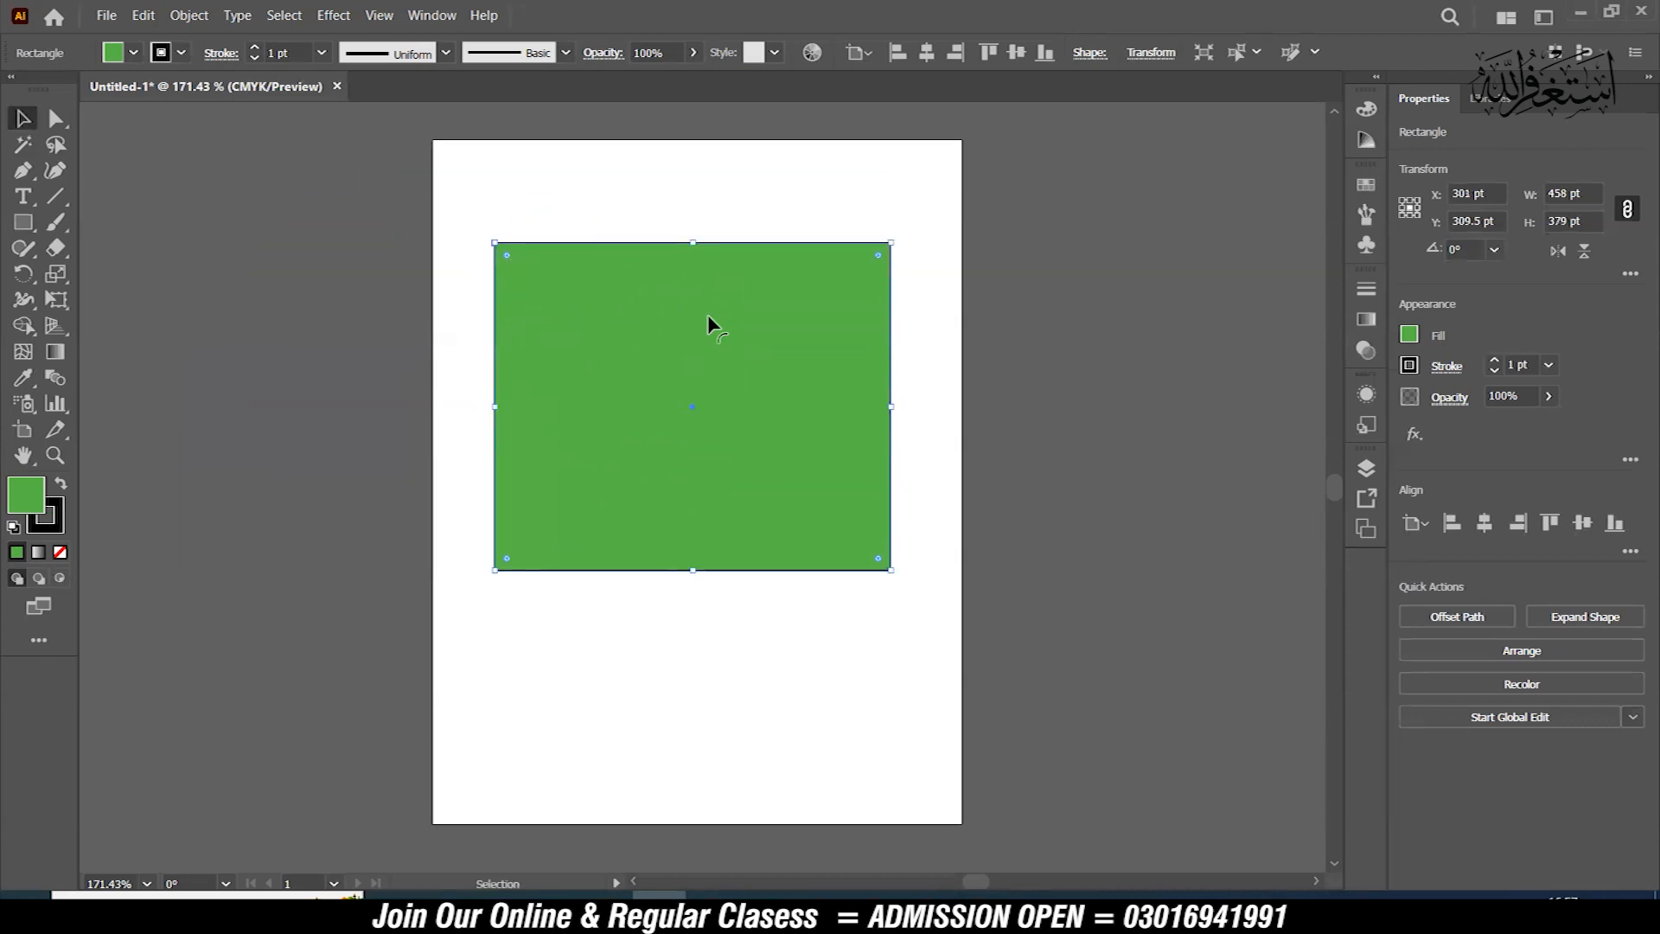
Move the rectangle up and toward the artboard's left edge, to about X 267 pt, Y 290 pt.
click(54, 457)
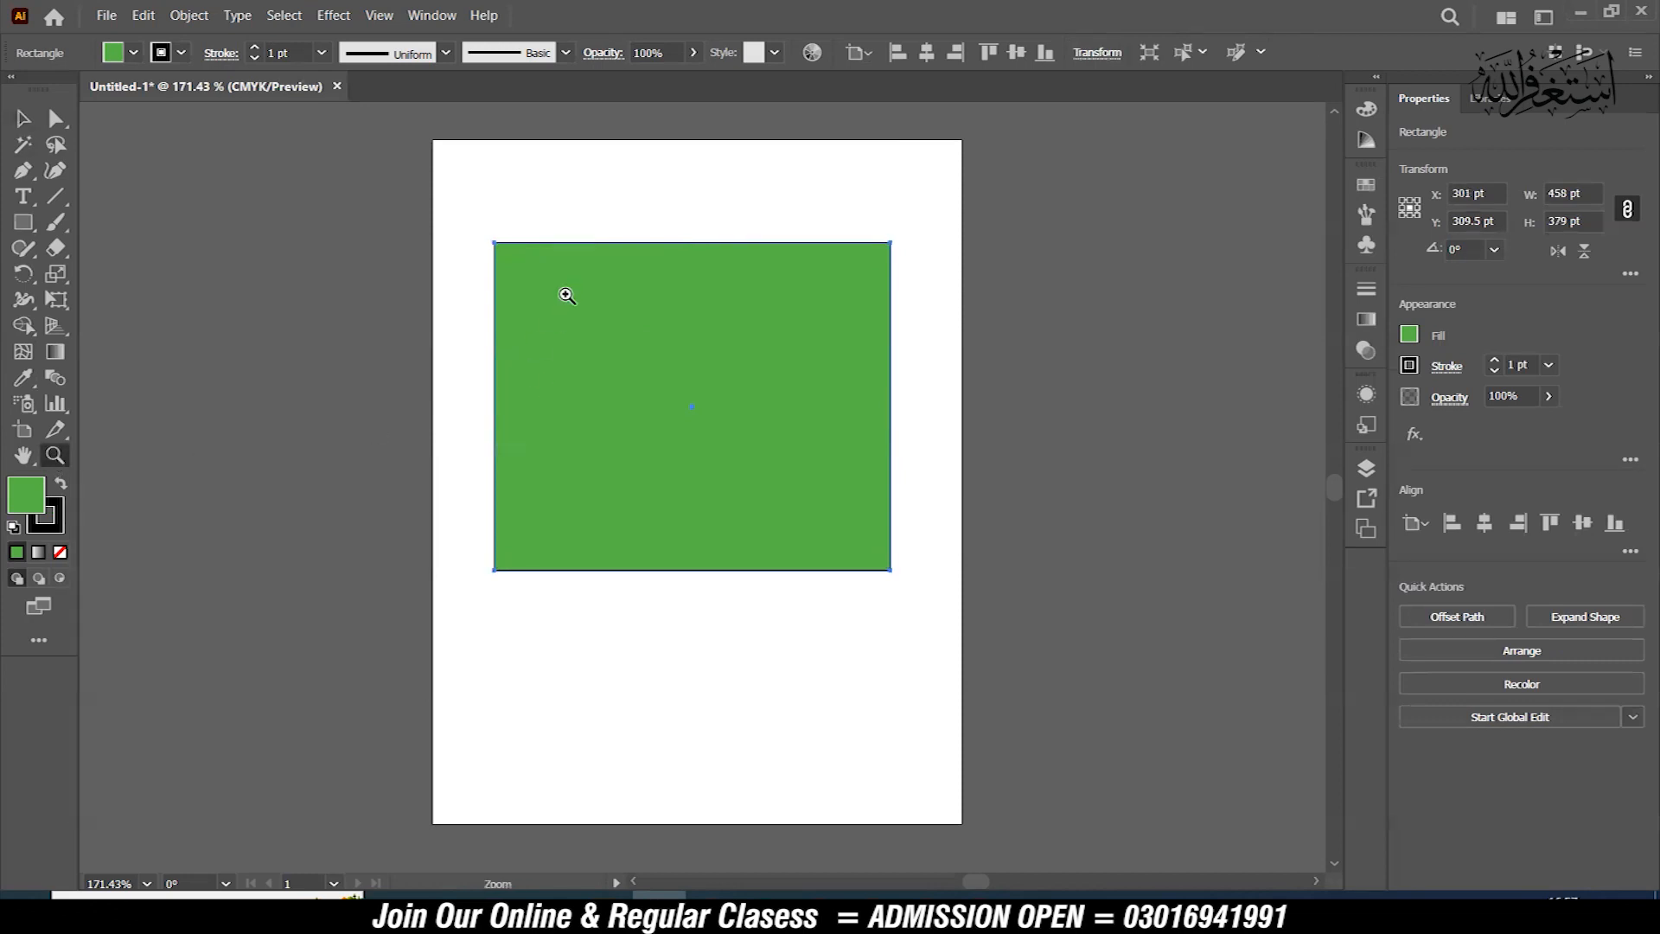
drag(489, 226, 832, 385)
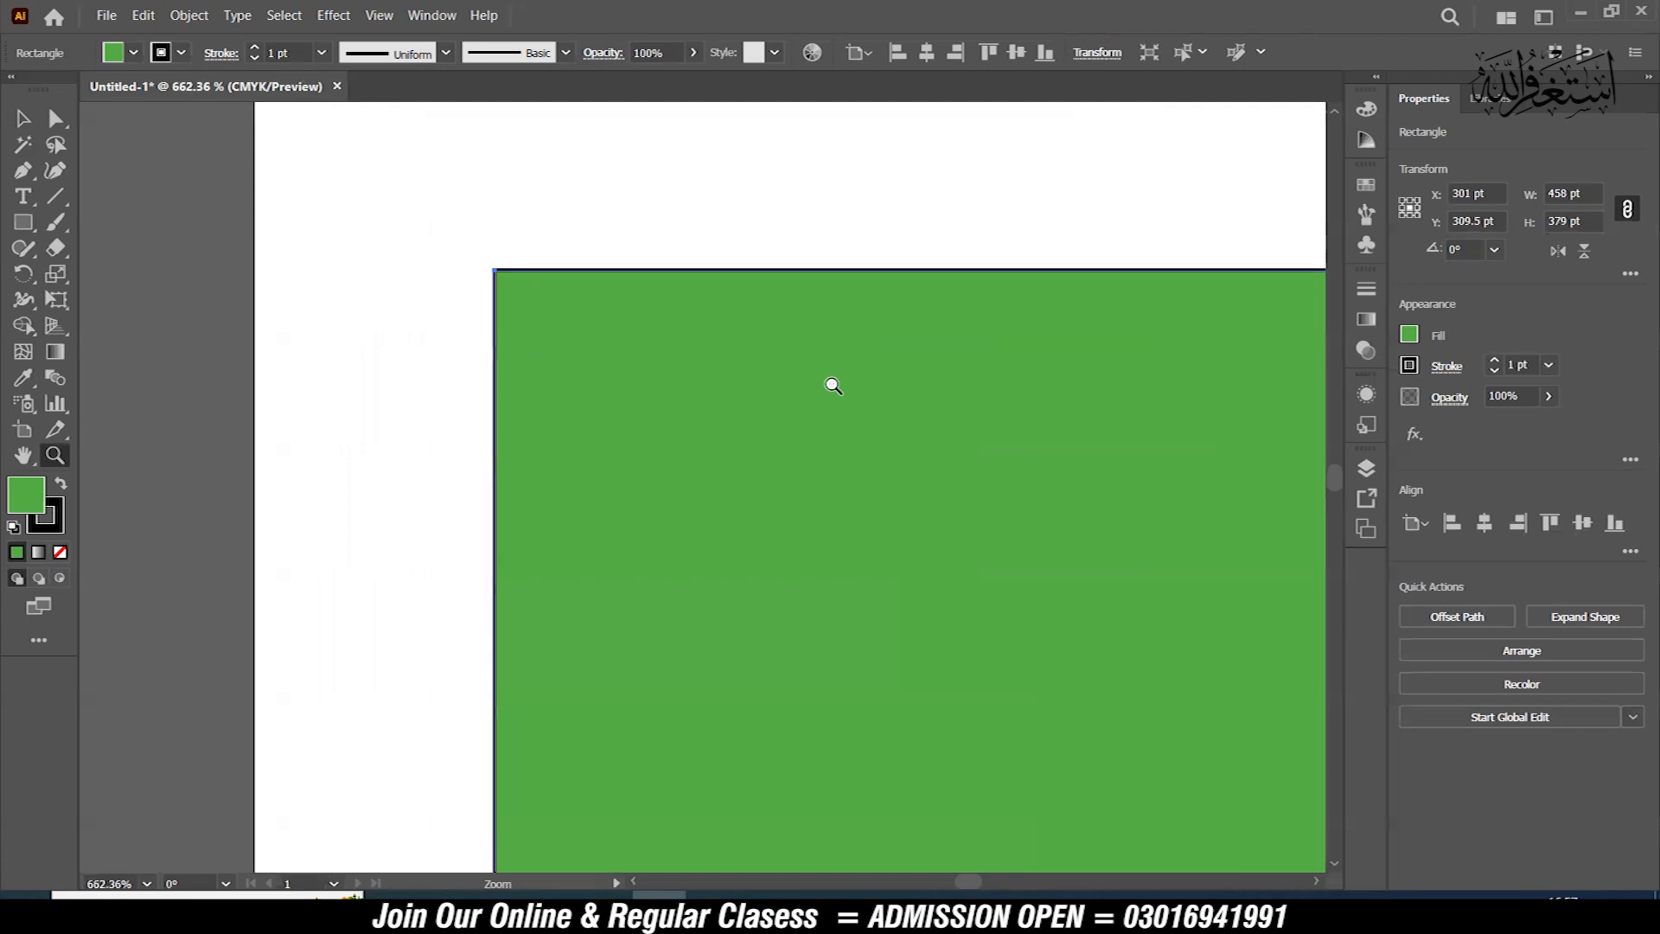
click(23, 121)
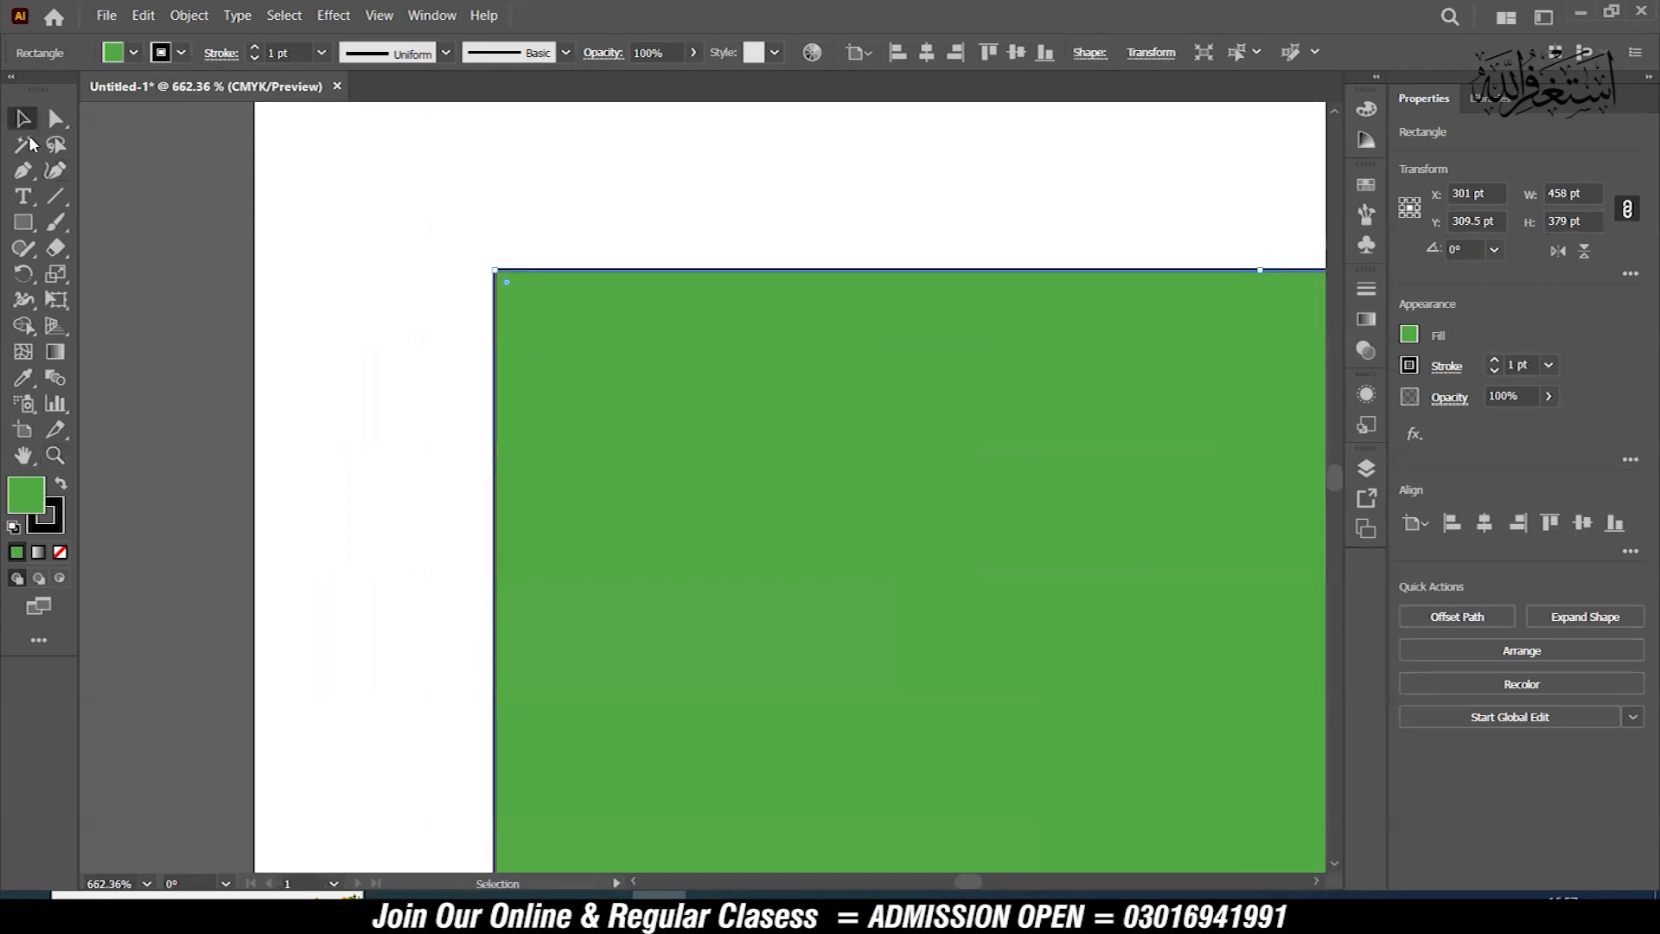
drag(626, 339, 599, 314)
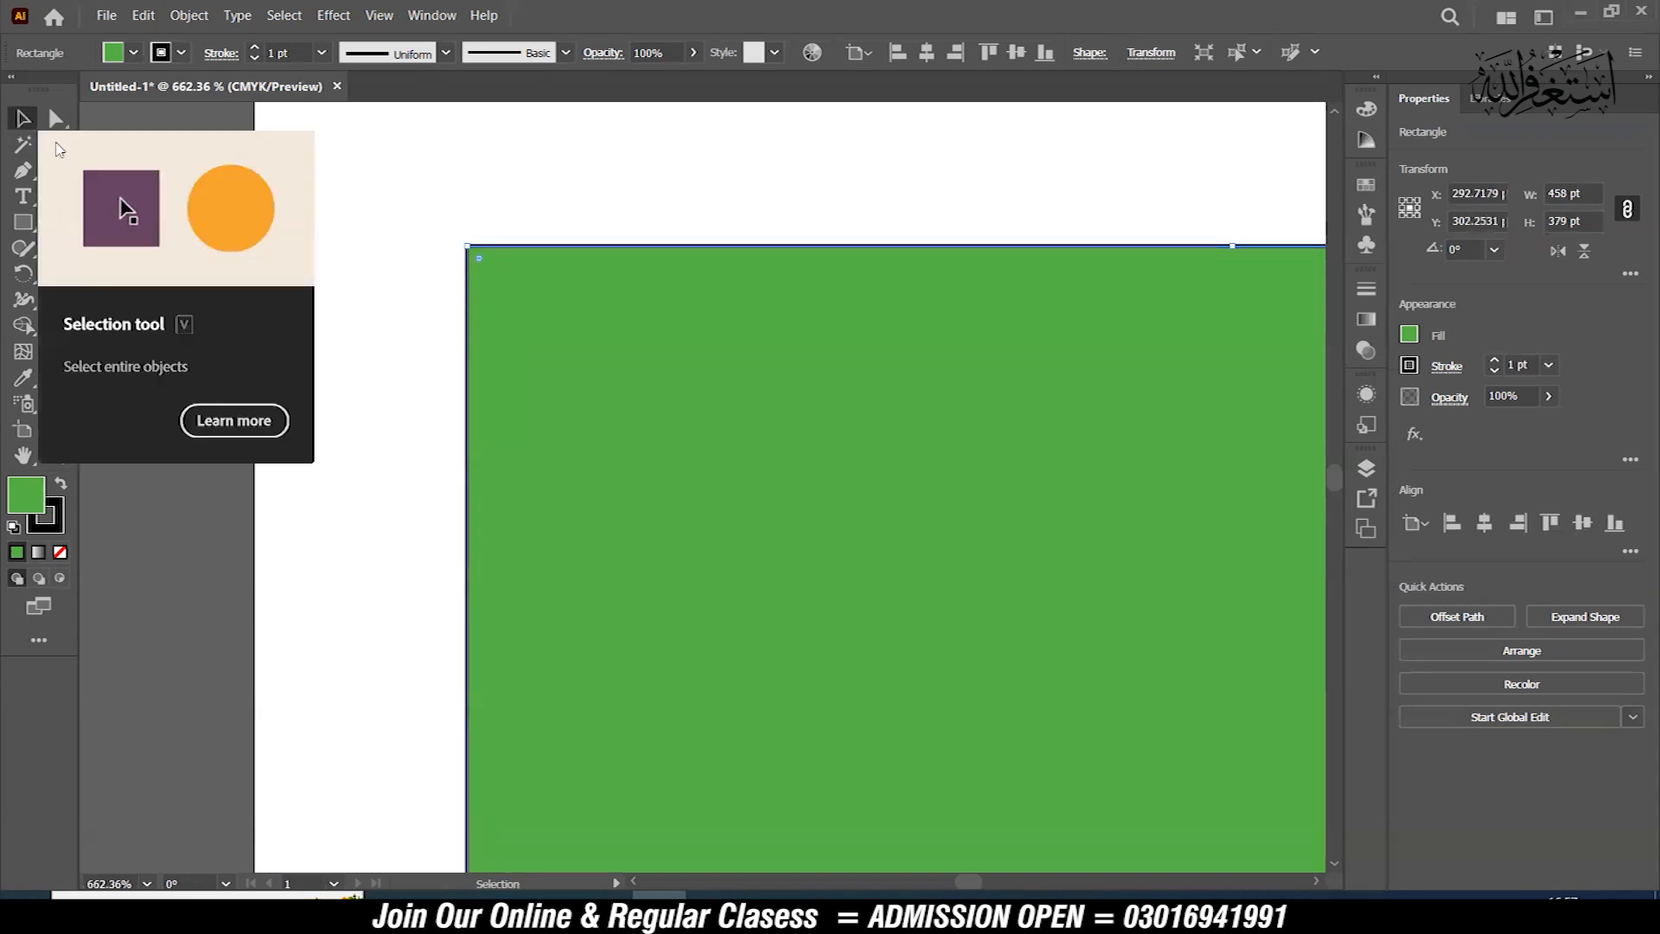
drag(653, 370, 642, 370)
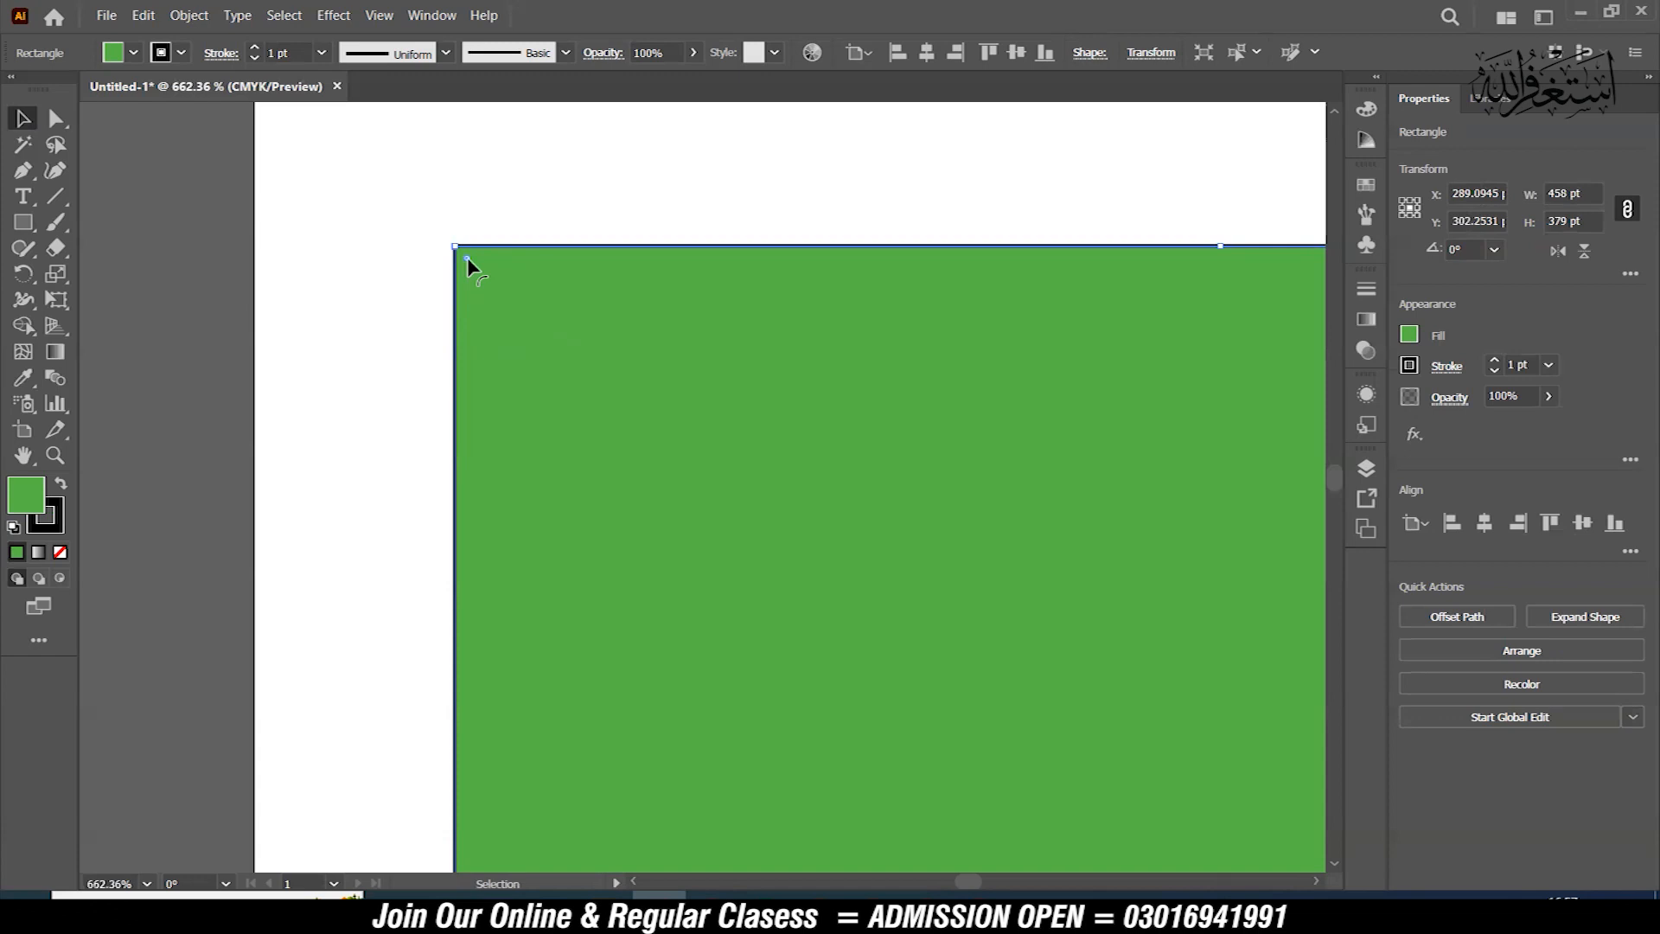
drag(467, 257, 380, 184)
drag(683, 435, 609, 391)
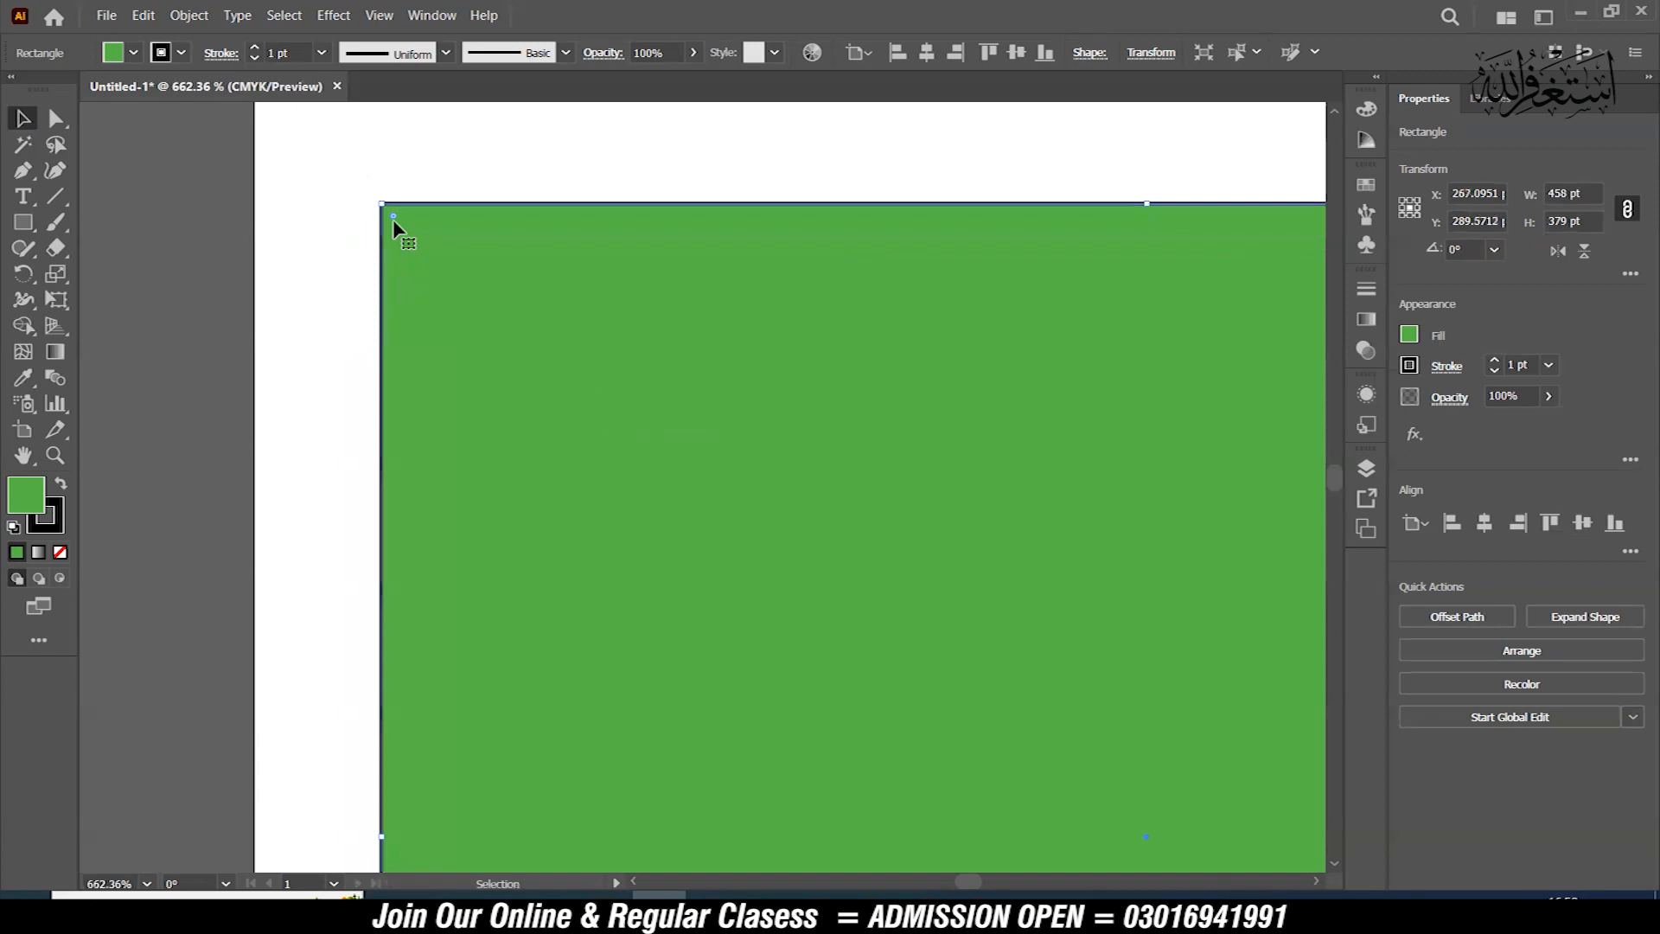
drag(393, 215, 284, 153)
Reposition the rectangle within the artboard at about X 289 pt, Y 265 pt.
click(54, 456)
drag(929, 679, 619, 508)
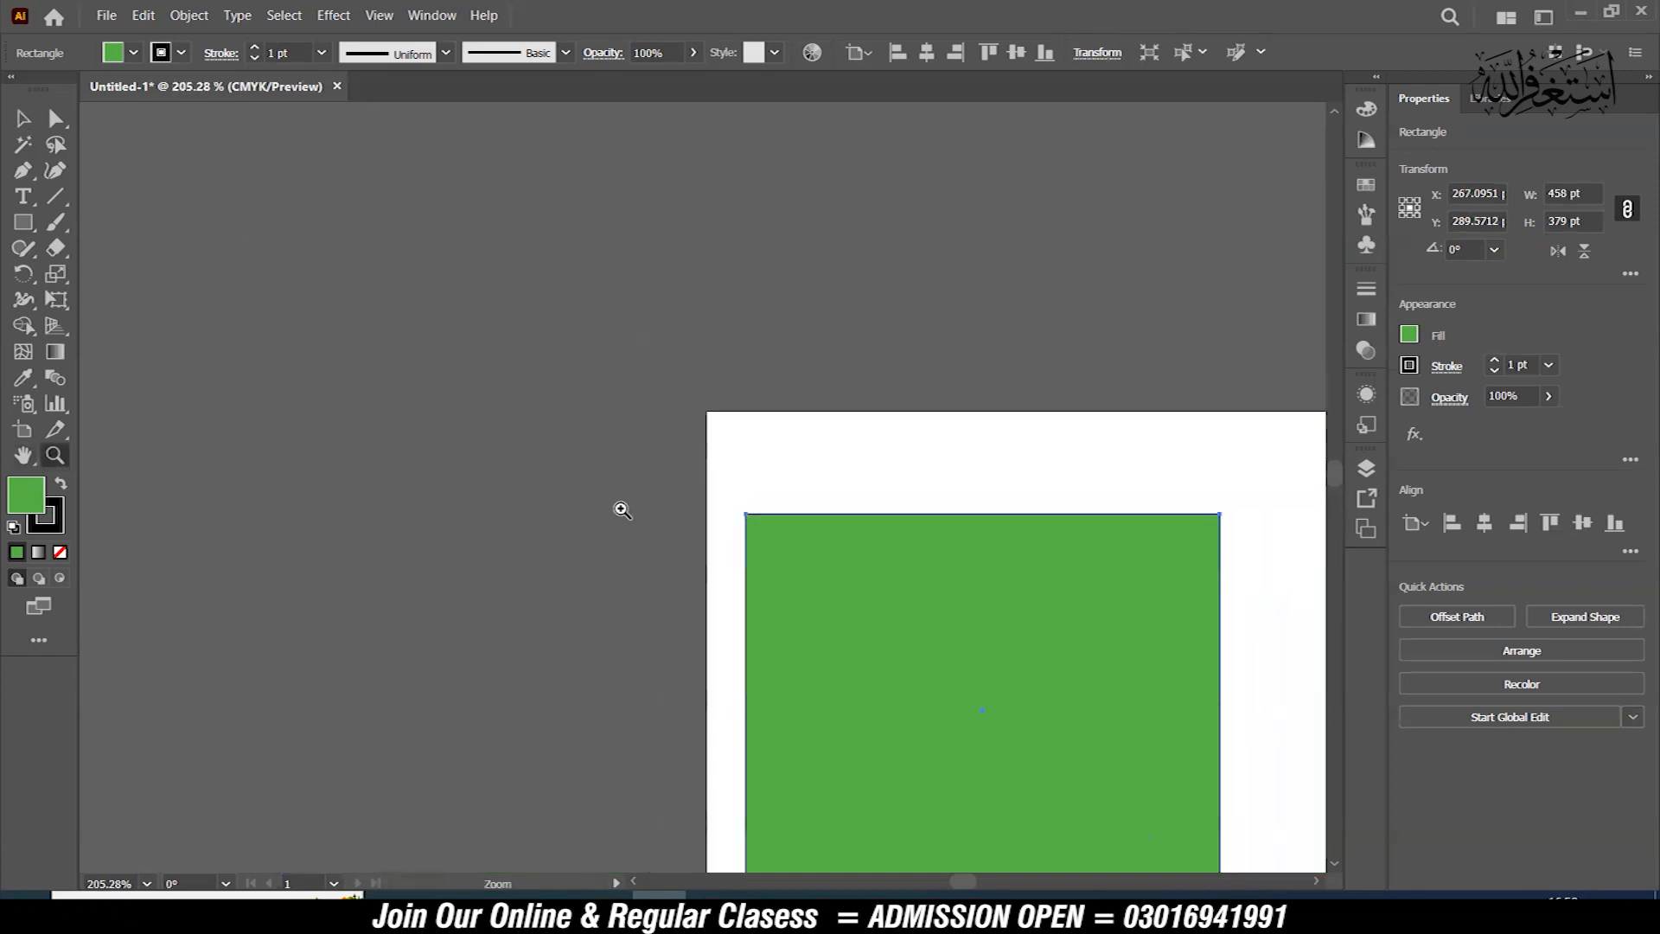
click(22, 456)
drag(1018, 623, 615, 371)
key(v)
click(692, 427)
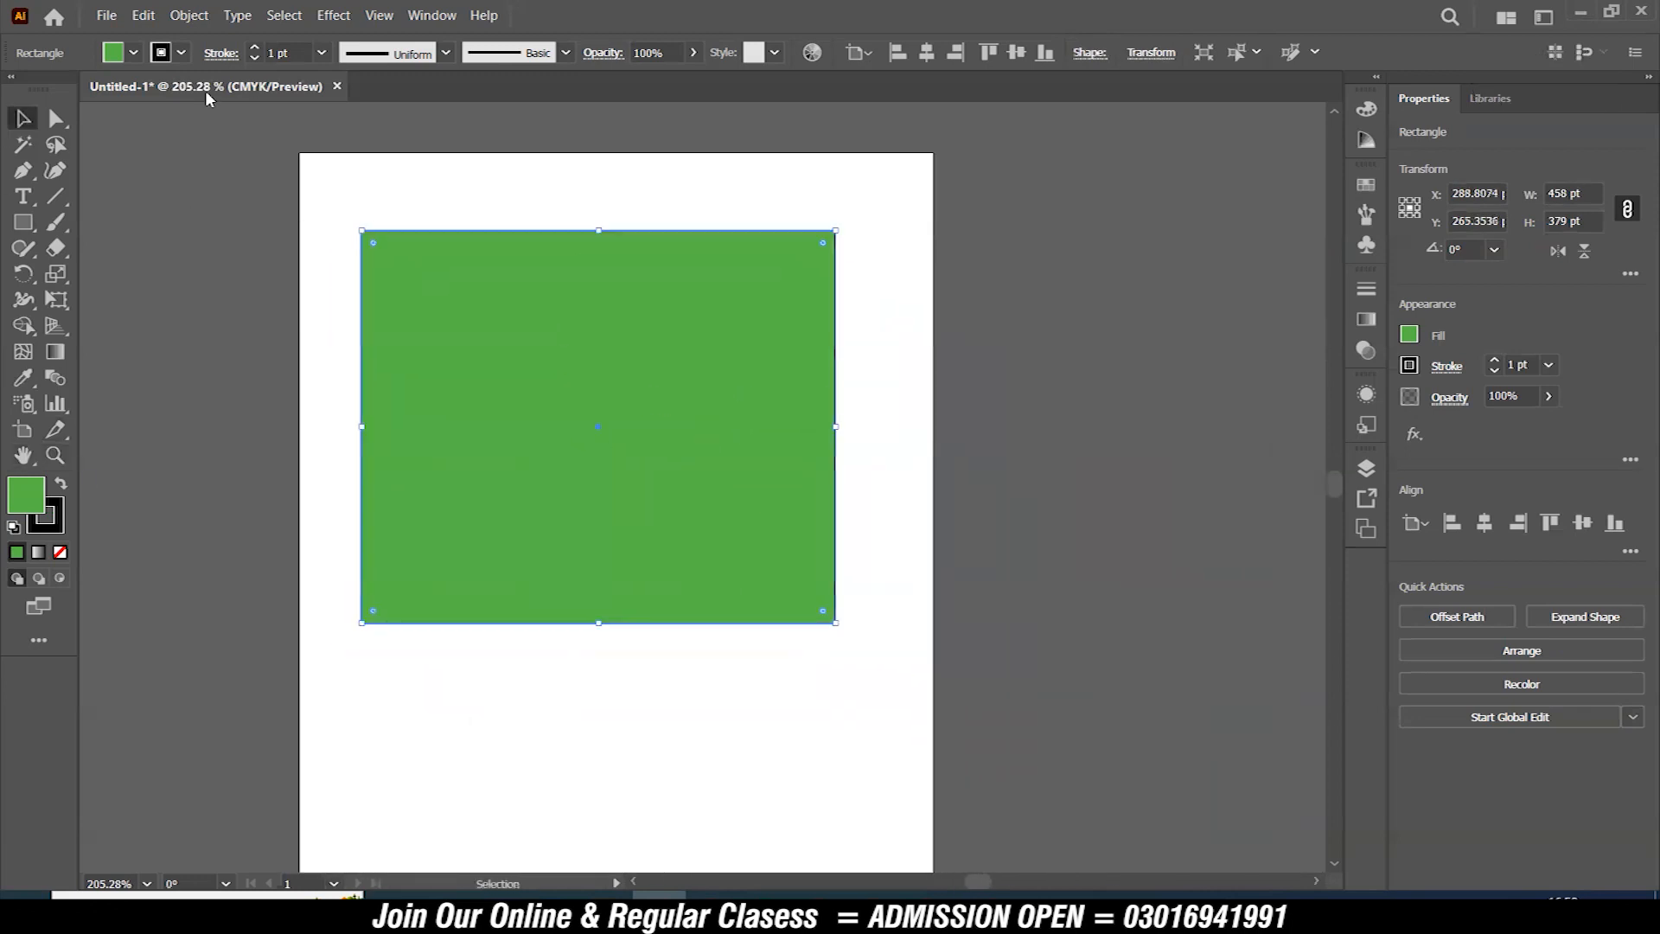
Fill the rectangle with the pure red swatch.
click(133, 53)
click(75, 90)
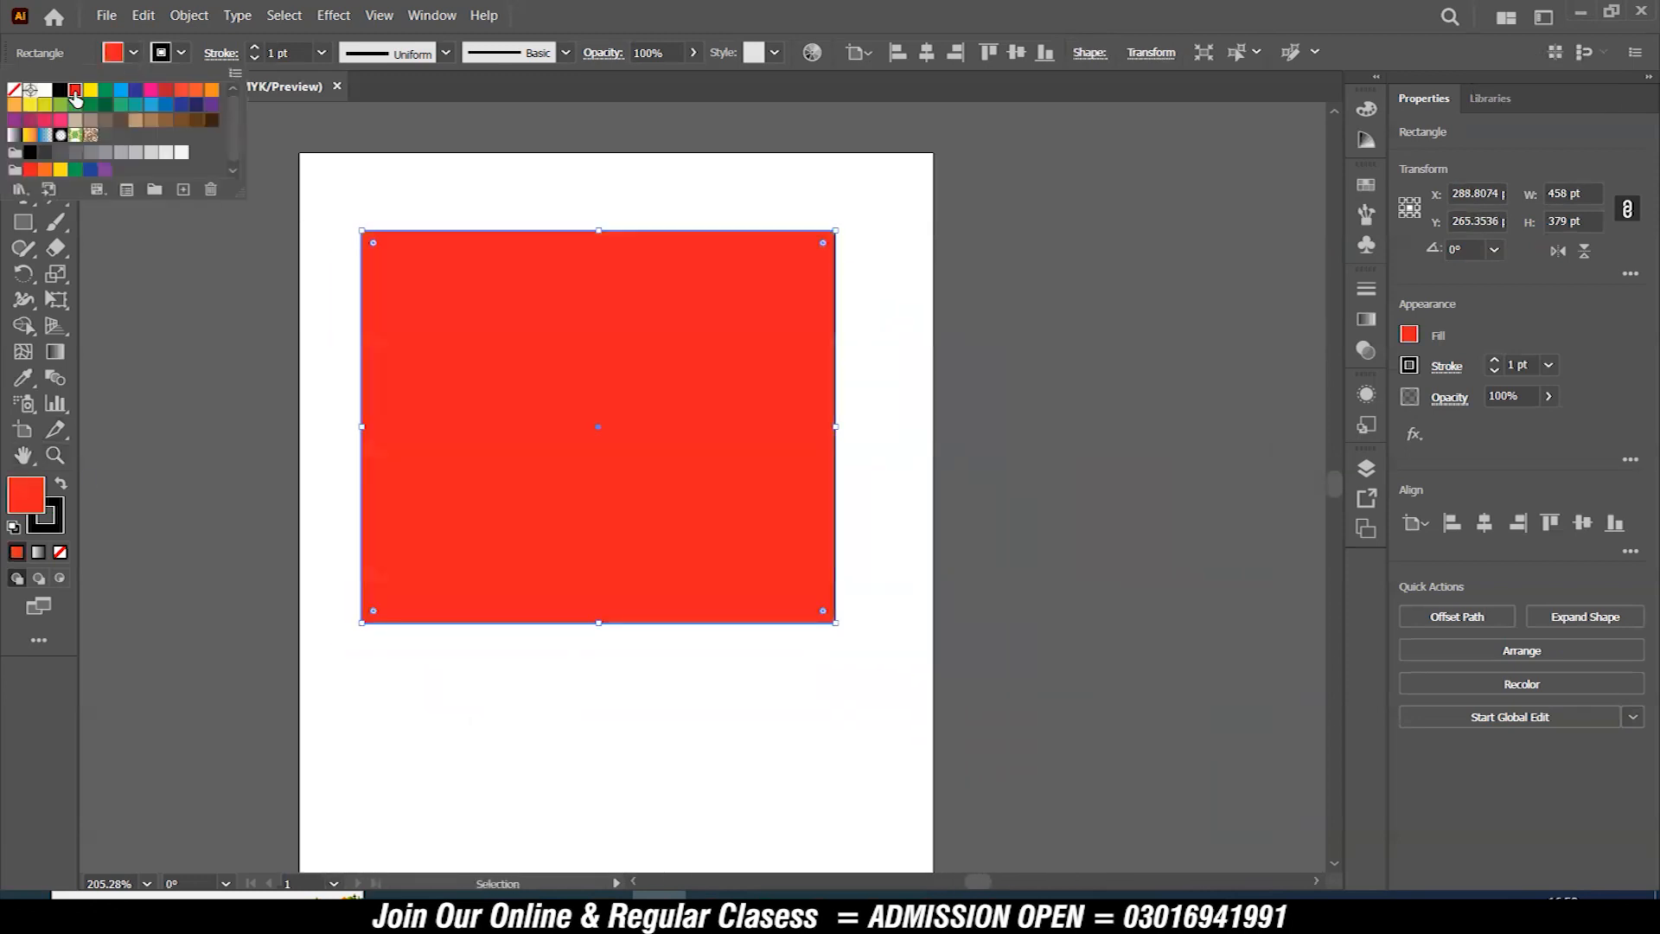
click(418, 197)
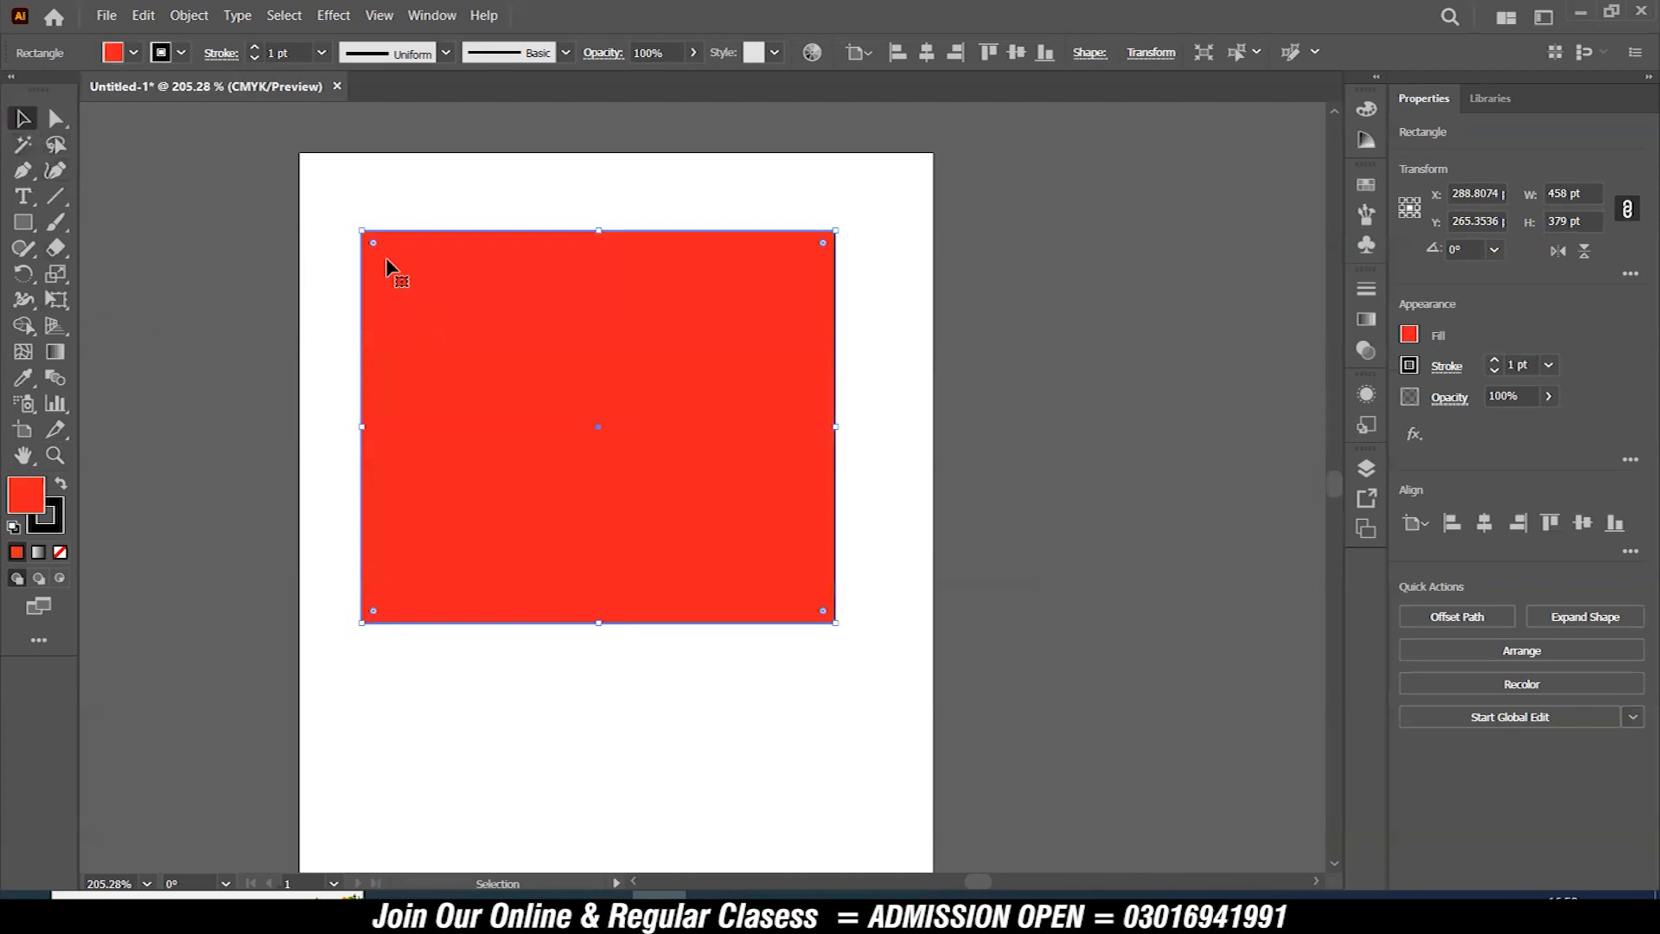
Round all four corners of the rectangle with the live corner widgets and restore them to square.
drag(375, 243, 430, 302)
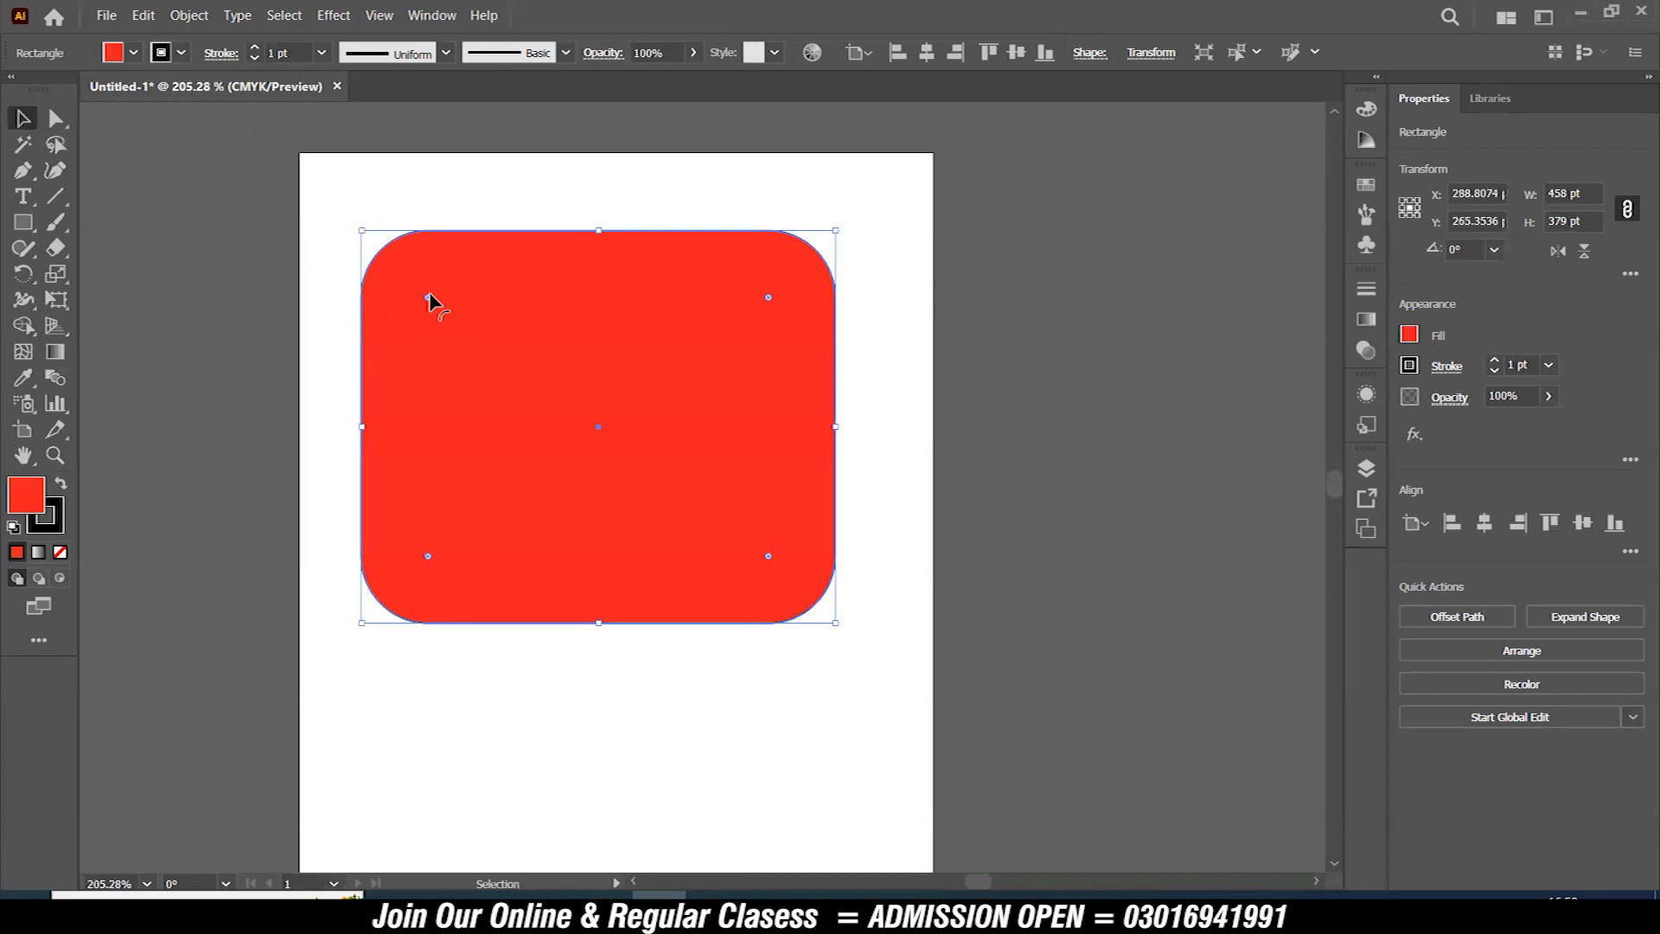
drag(431, 303, 311, 223)
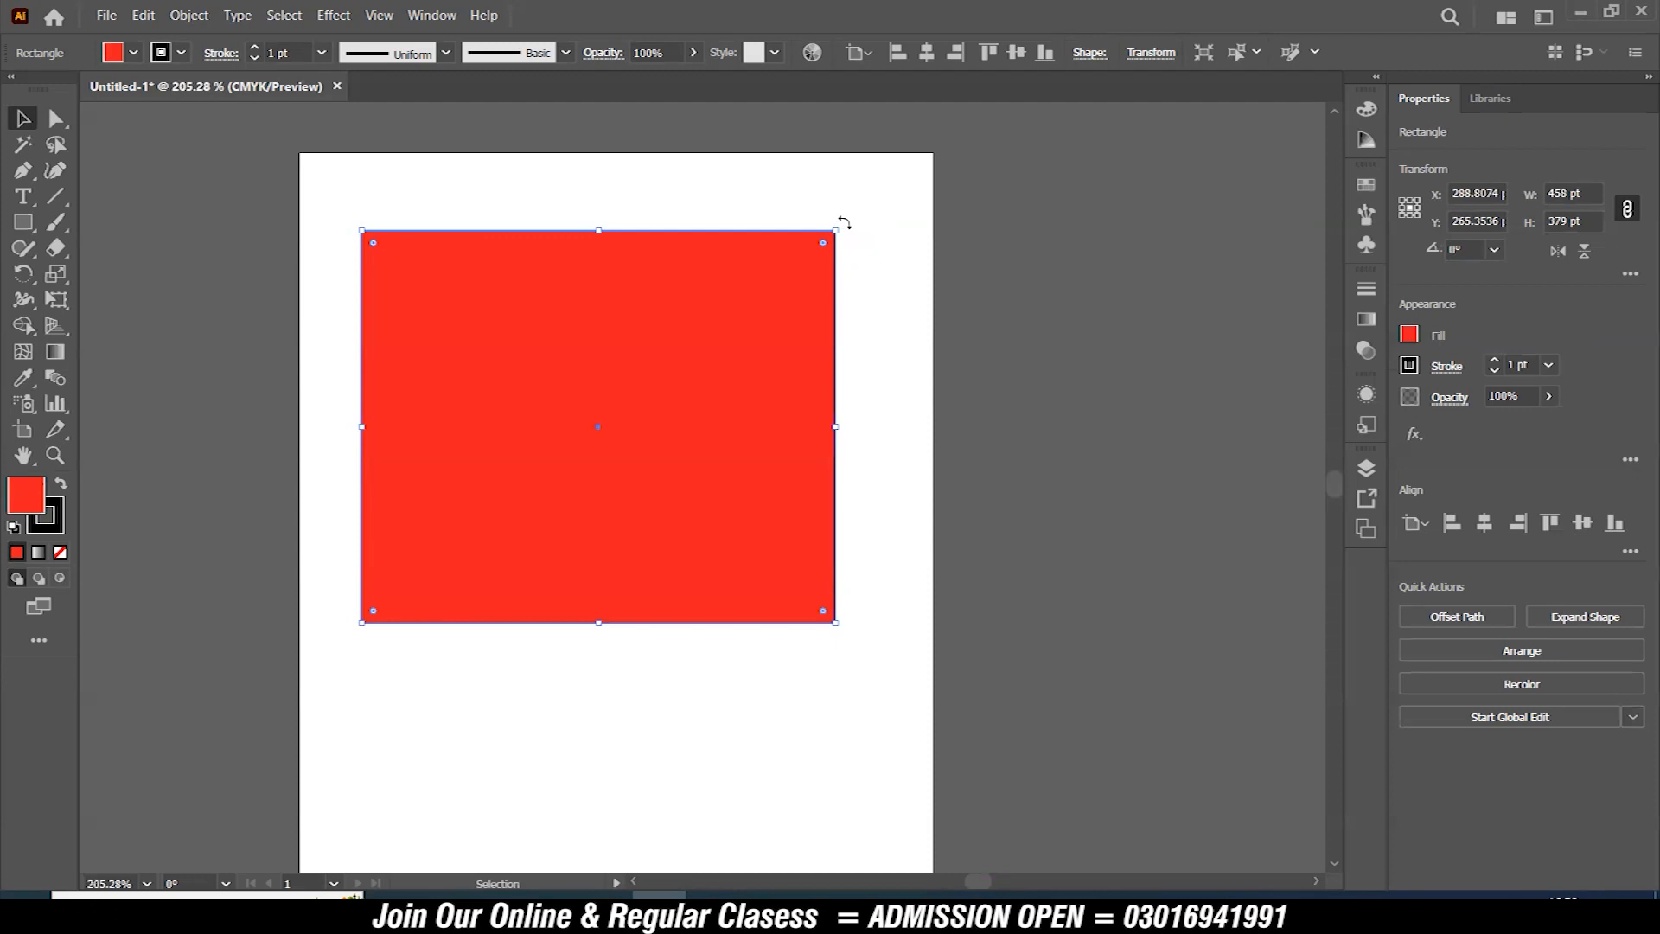
Rotate the rectangle about 28° clockwise around its centre and undo the rotation.
drag(843, 223, 899, 380)
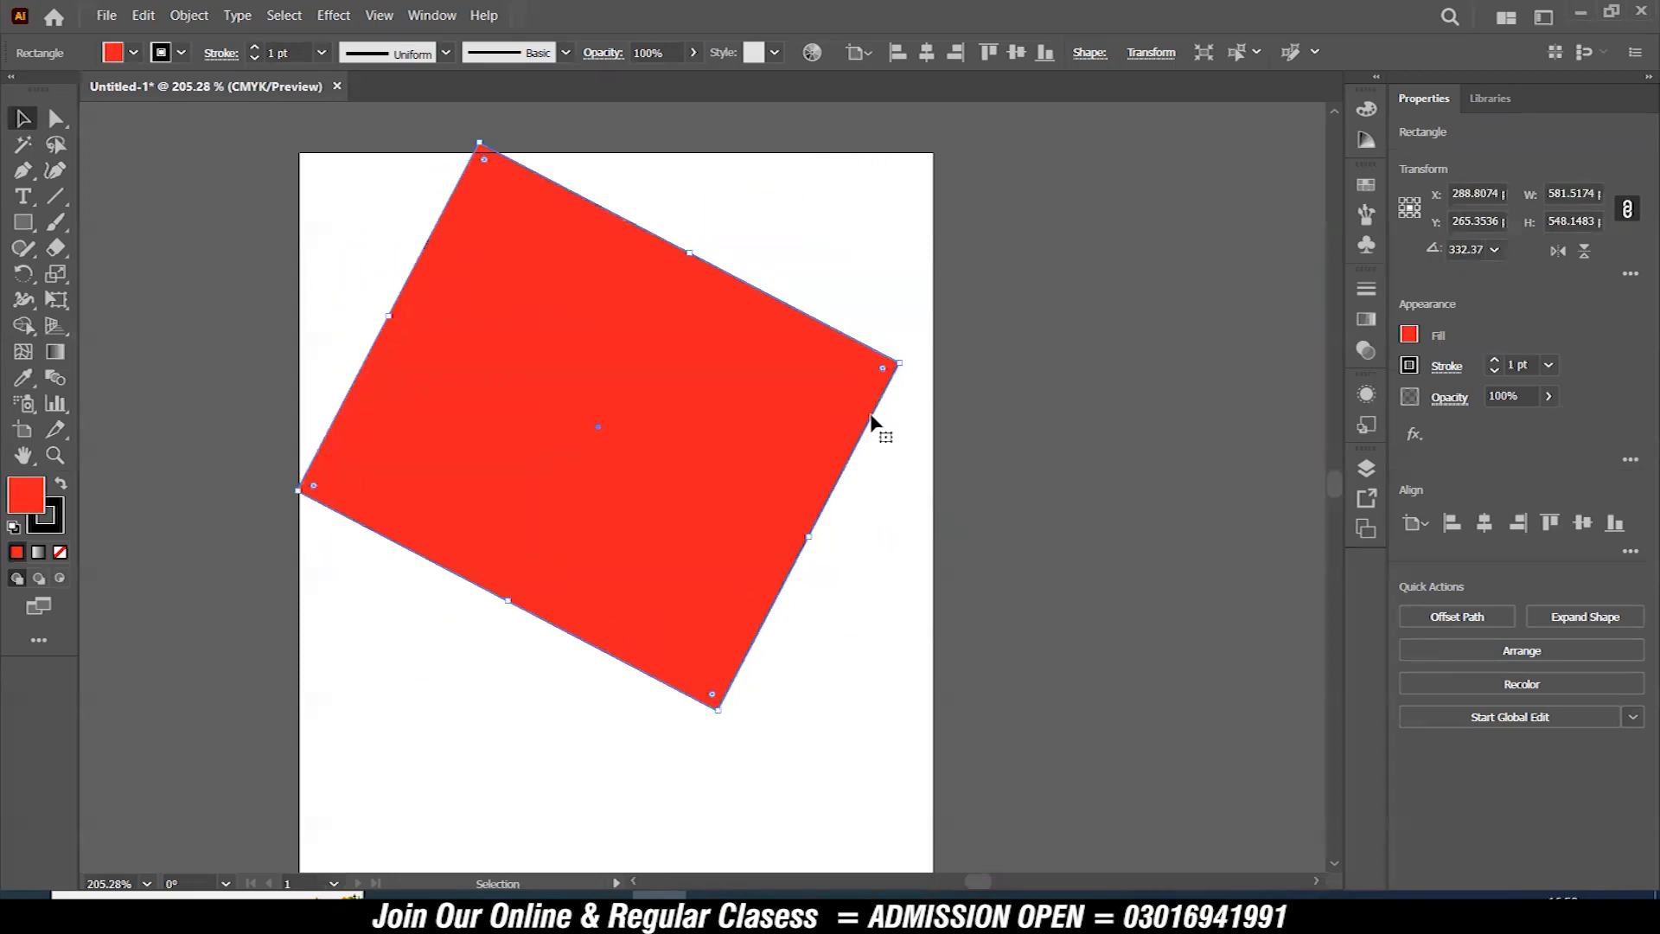
key(a)
key(ctrl+z)
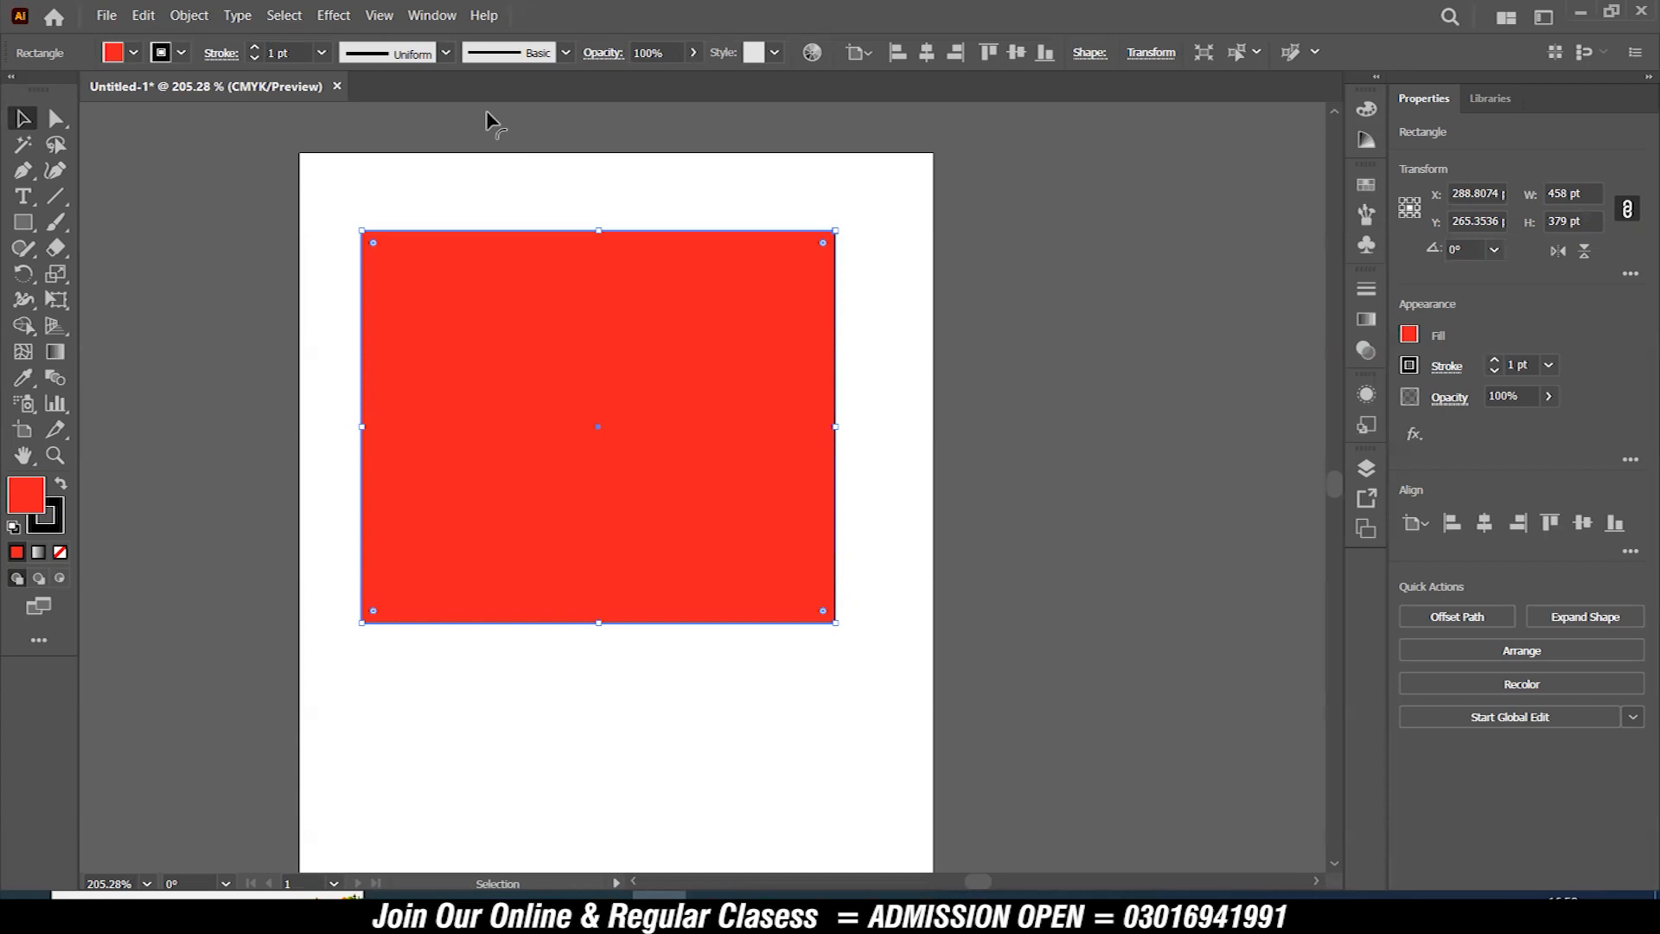
Resize the rectangle to about 469 by 355 pt and move it to about X 313 pt, Y 291 pt.
drag(683, 264, 720, 231)
mouse_move(871, 196)
mouse_down()
mouse_move(822, 286)
mouse_move(973, 122)
mouse_move(874, 219)
mouse_up()
drag(797, 308, 782, 360)
Round the rectangle's corners slightly, rotate it about 10° counterclockwise, and undo both changes.
drag(854, 282, 846, 210)
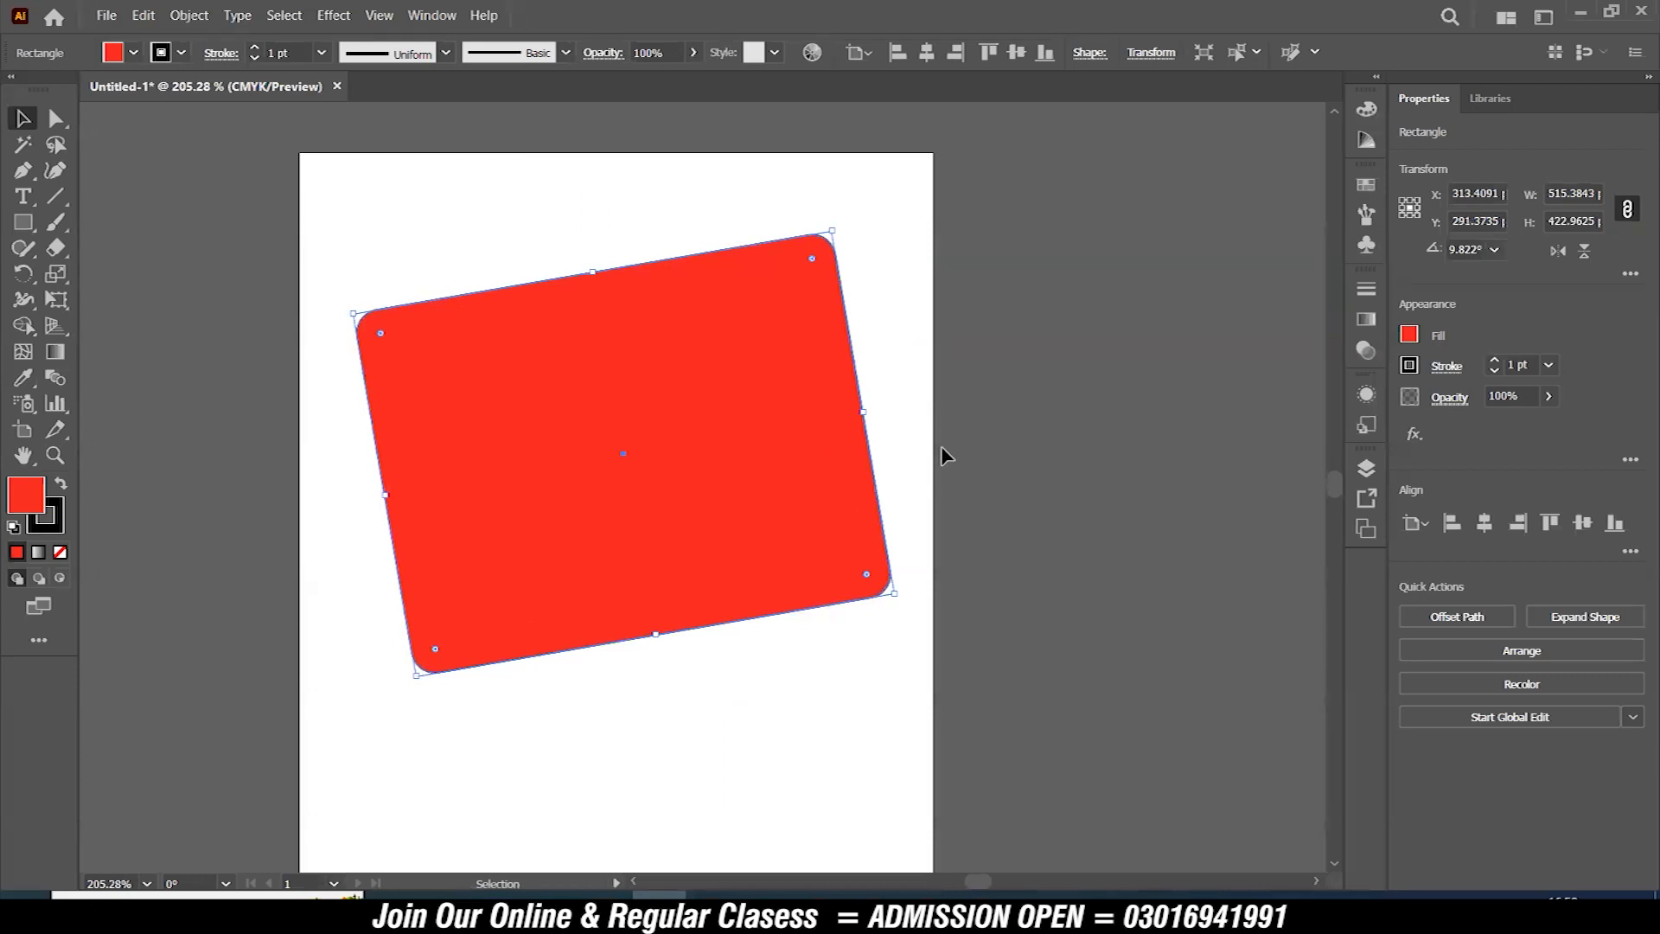
key(ctrl+z)
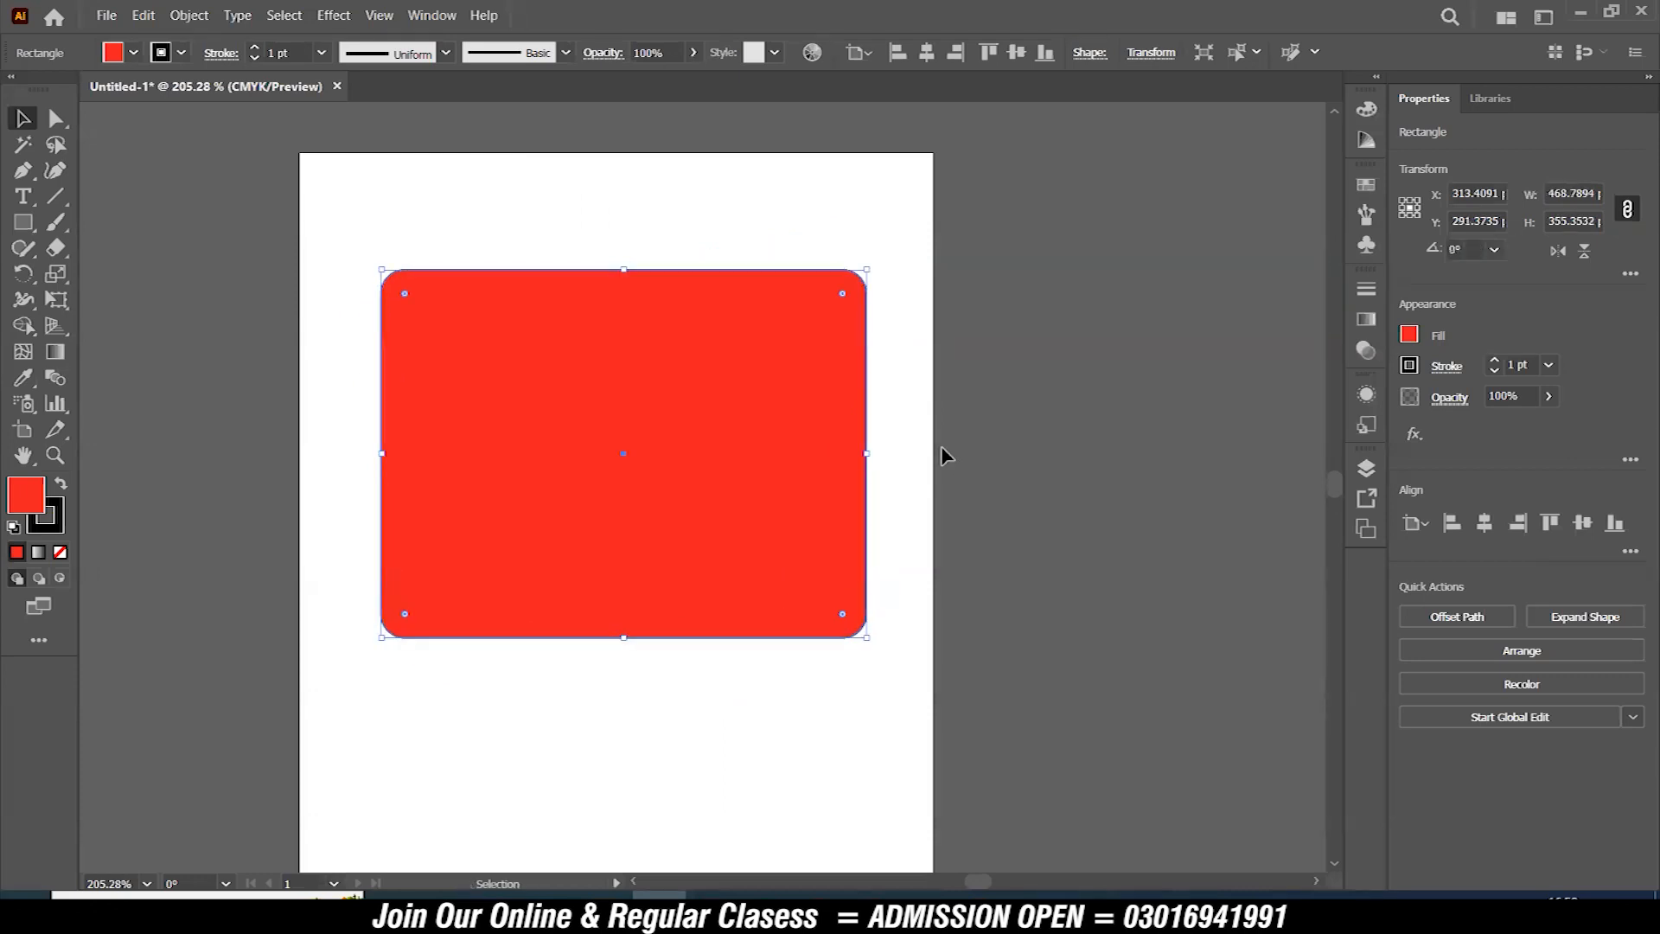
key(ctrl+z)
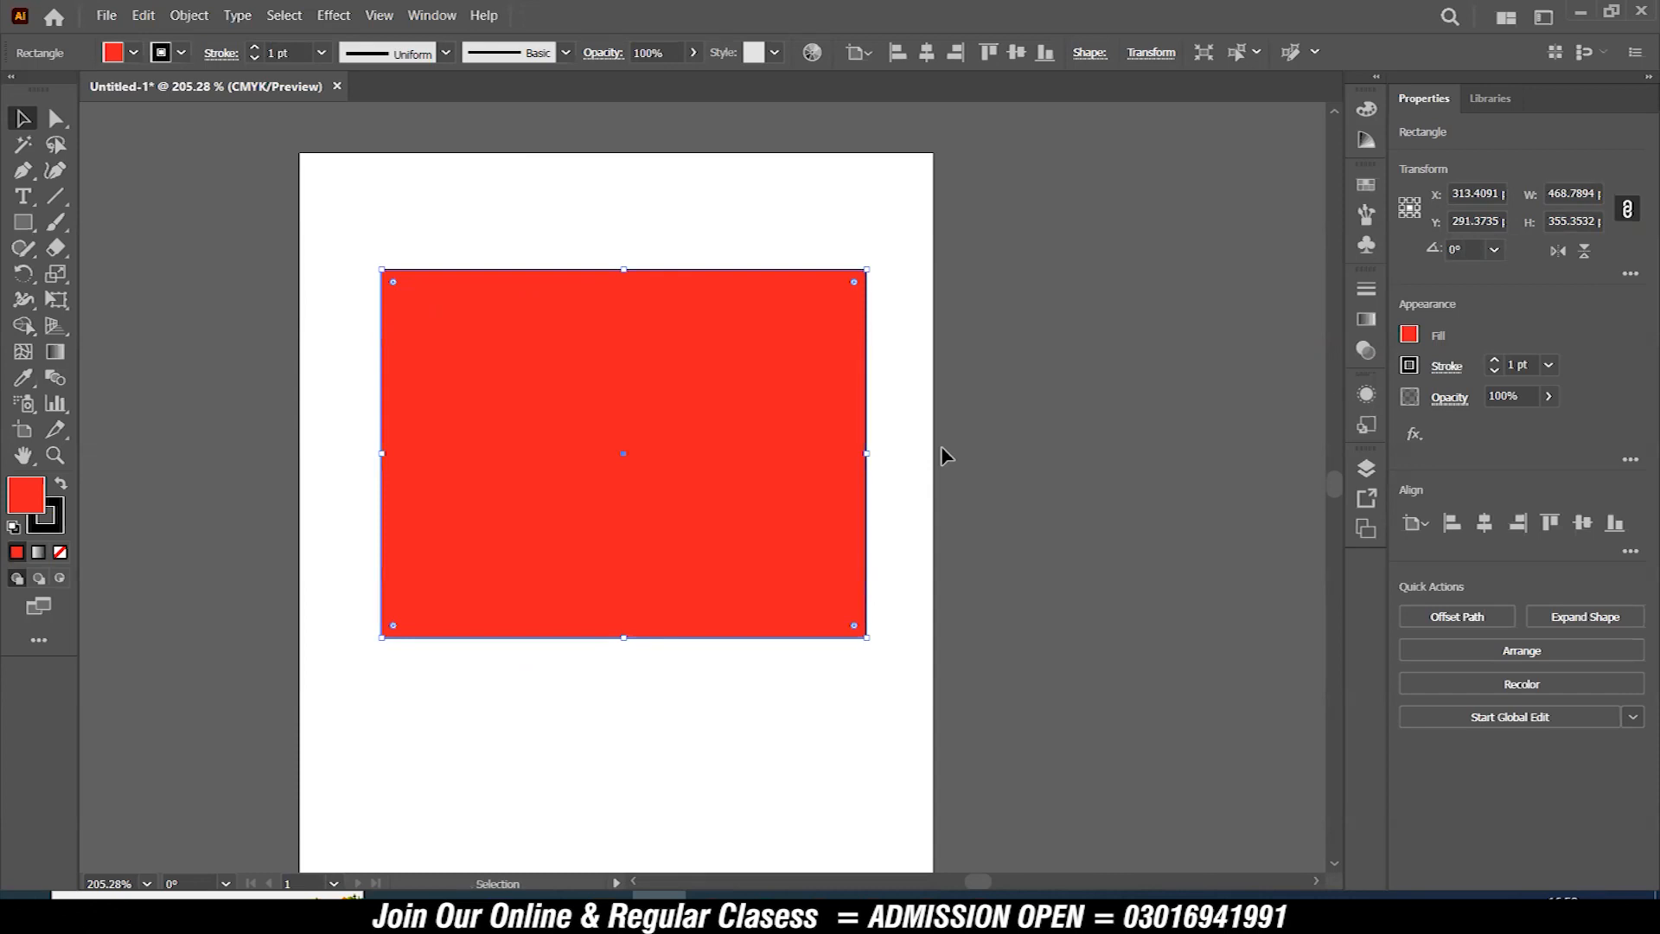